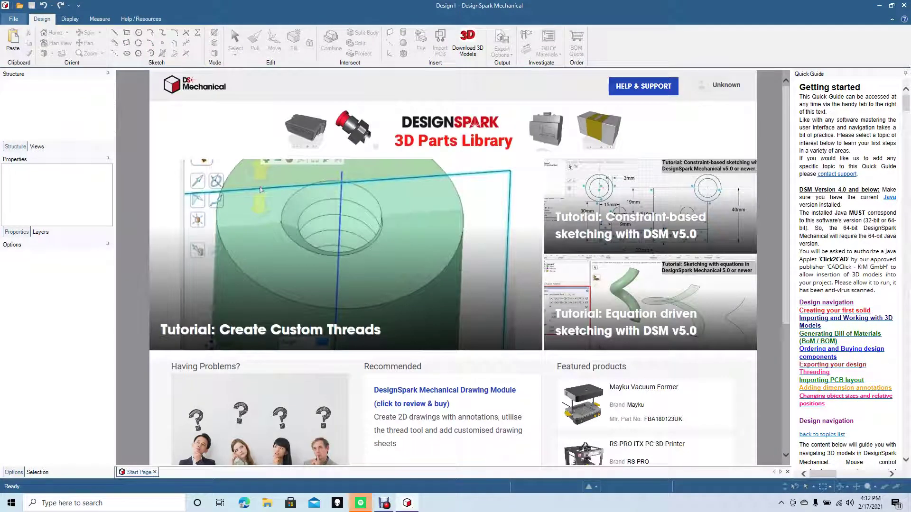
Create a new empty design and insert a plane at the origin.
click(13, 19)
mouse_move(24, 36)
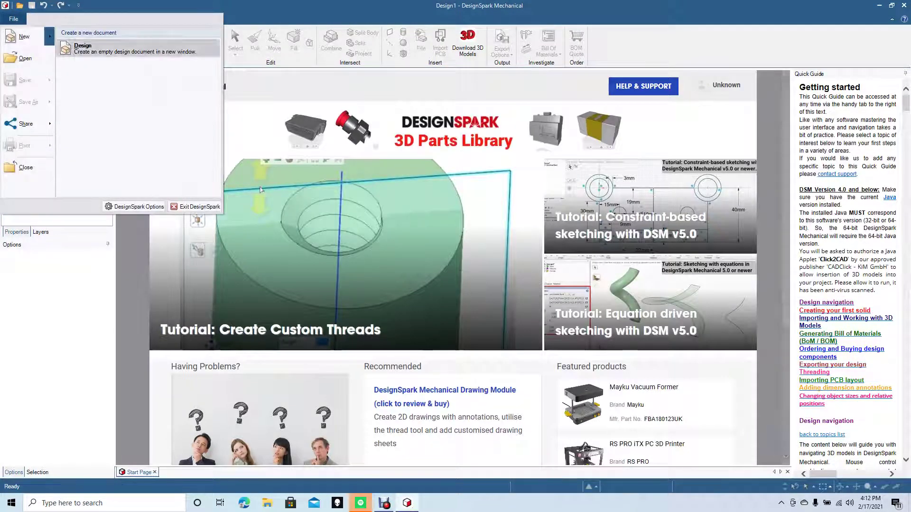
click(82, 47)
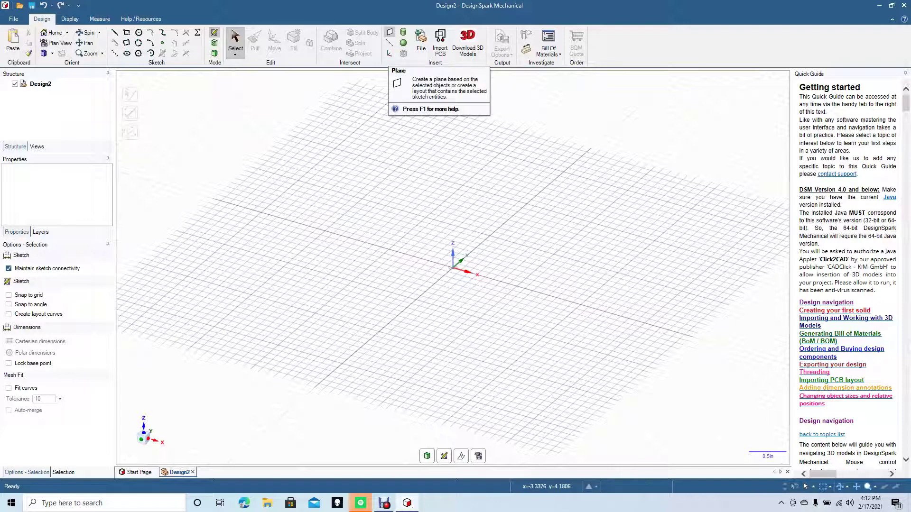
click(389, 32)
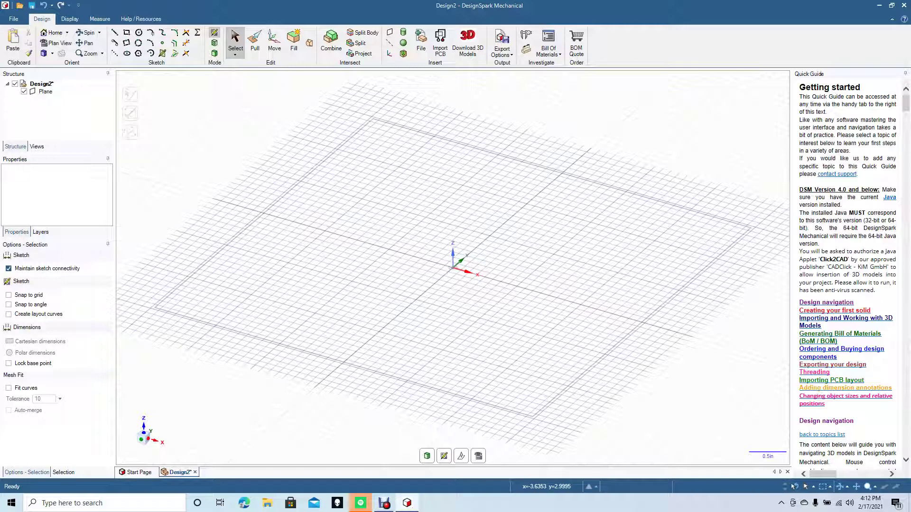
In 3D mode, copy the origin plane straight up along Z at a distance of 1.5 in.
click(274, 42)
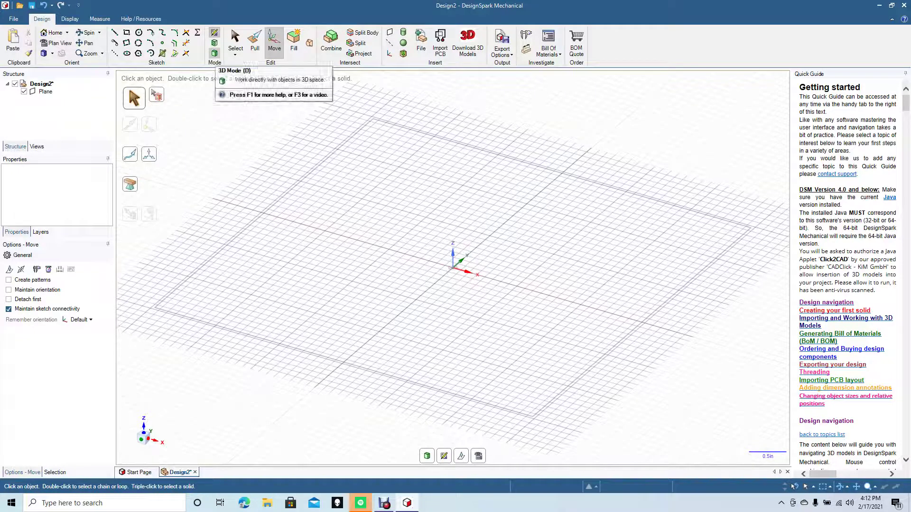
click(214, 54)
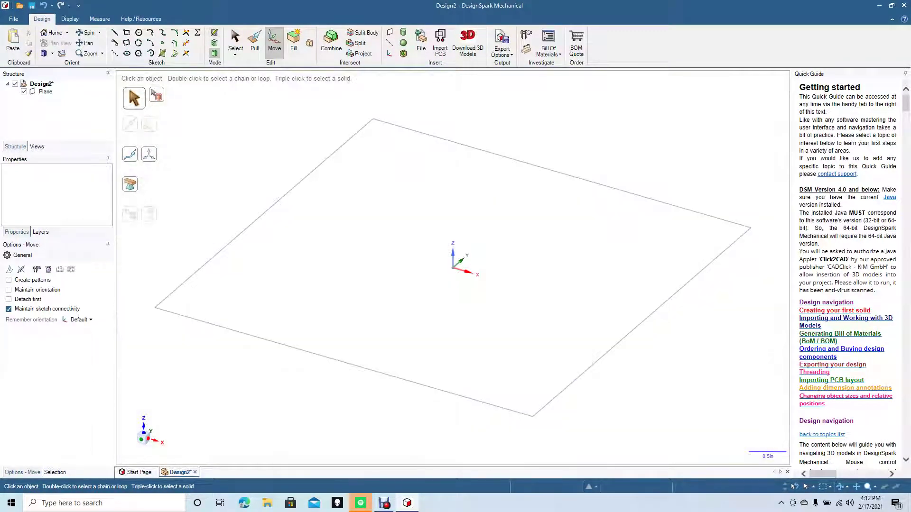
click(46, 92)
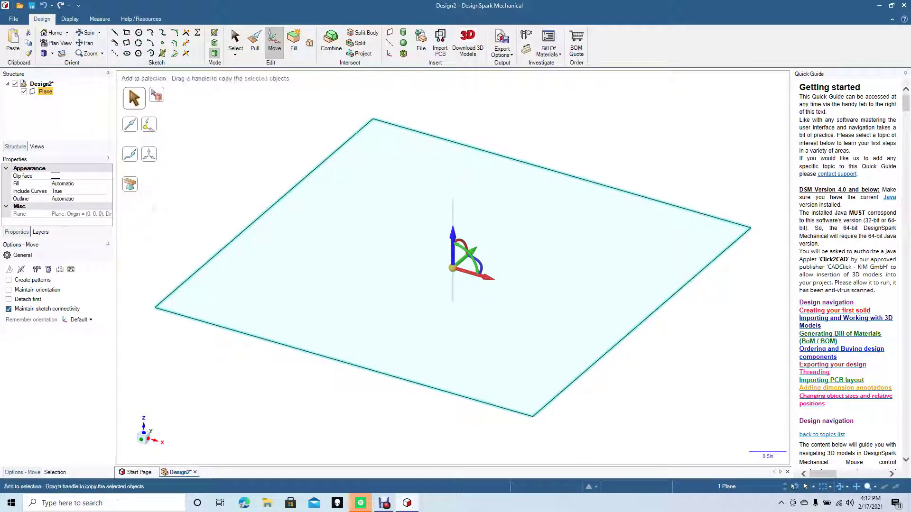
ctrl+drag(452, 238, 453, 148)
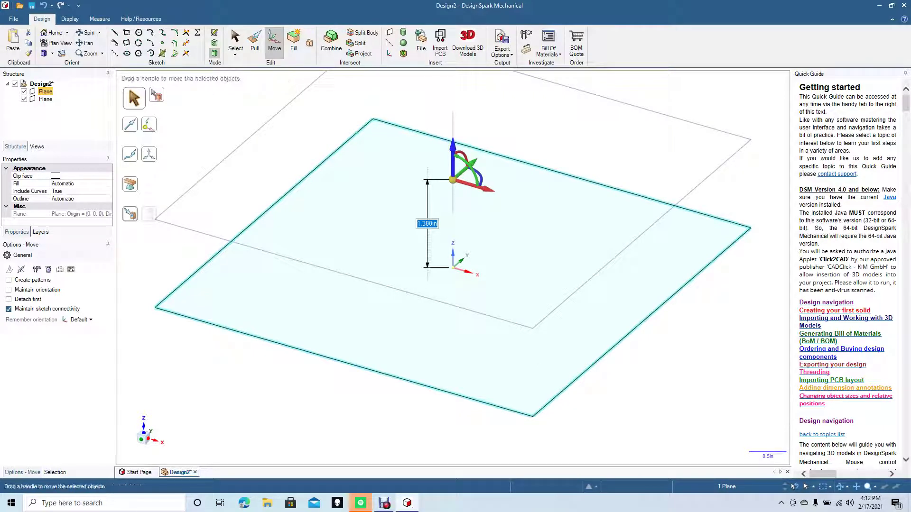
text(1.5)
key(Return)
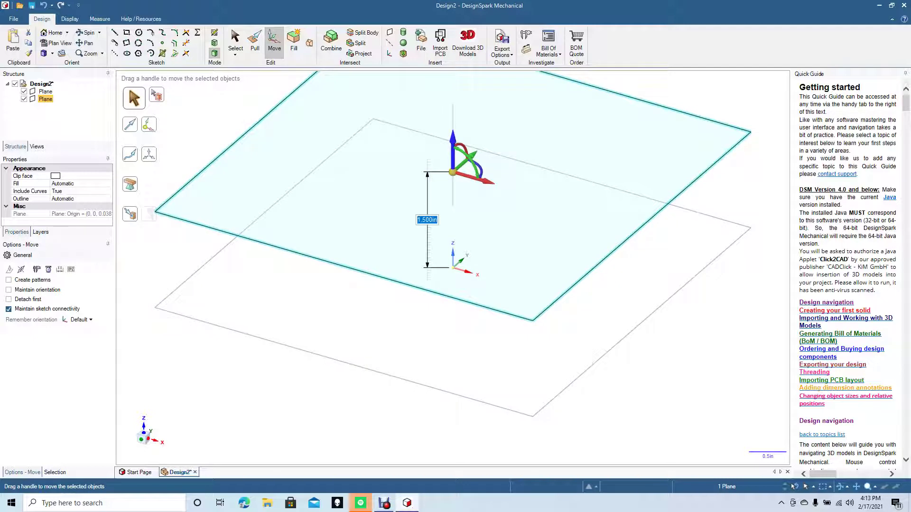
Copy the upper plane further up along Z so the third plane lies 3 in above the origin.
ctrl+drag(453, 142, 453, 75)
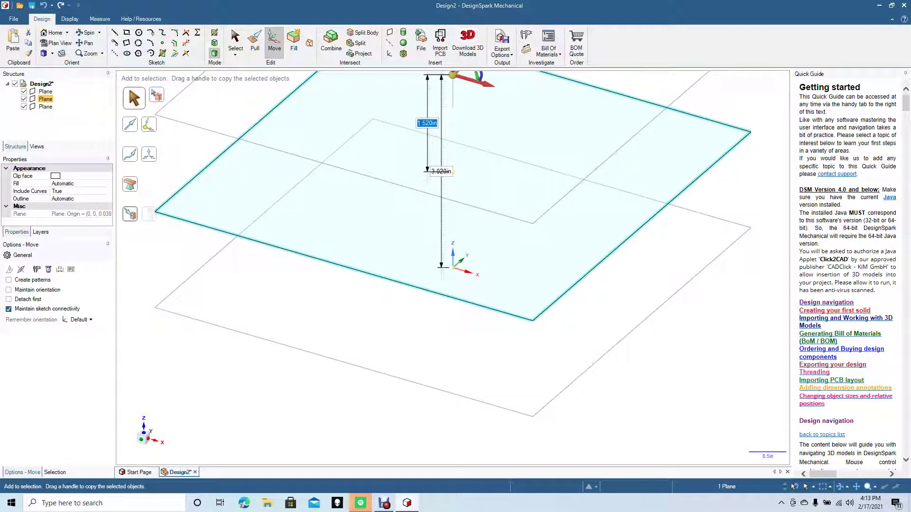
ctrl+drag(447, 44, 446, 43)
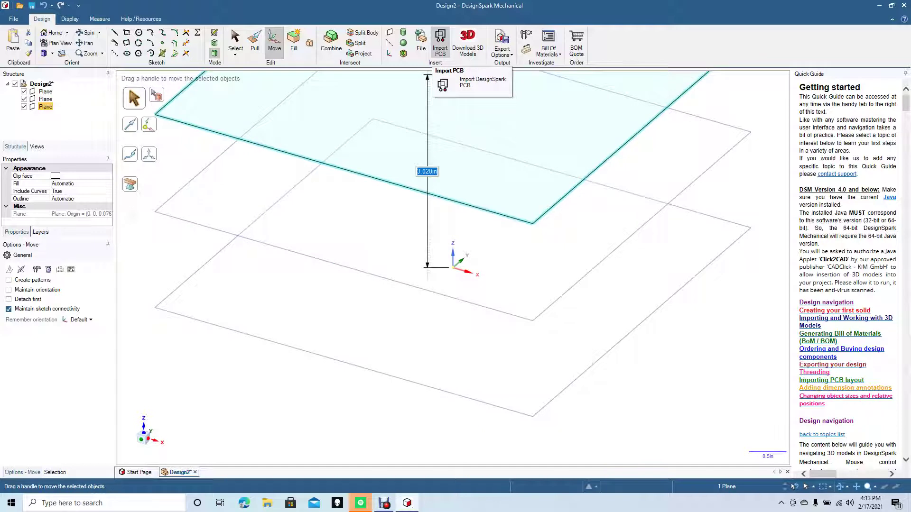
text(3)
key(Return)
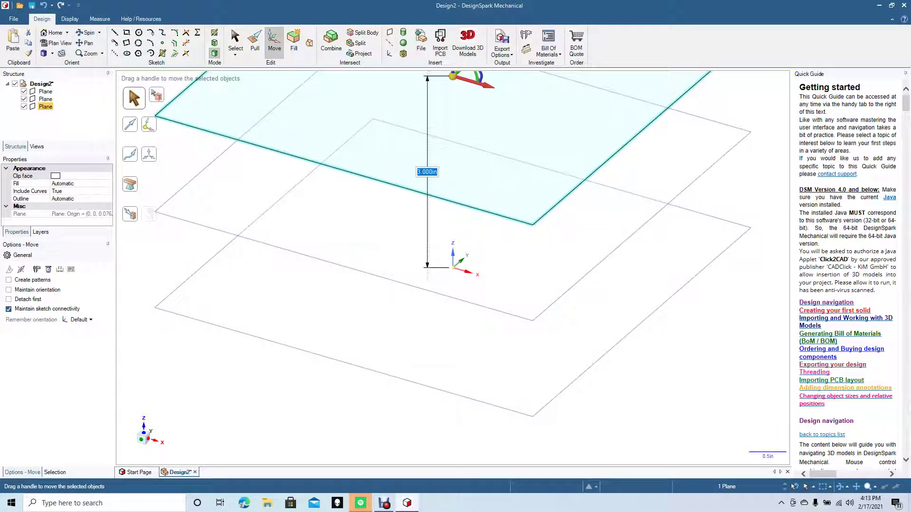
key(Escape)
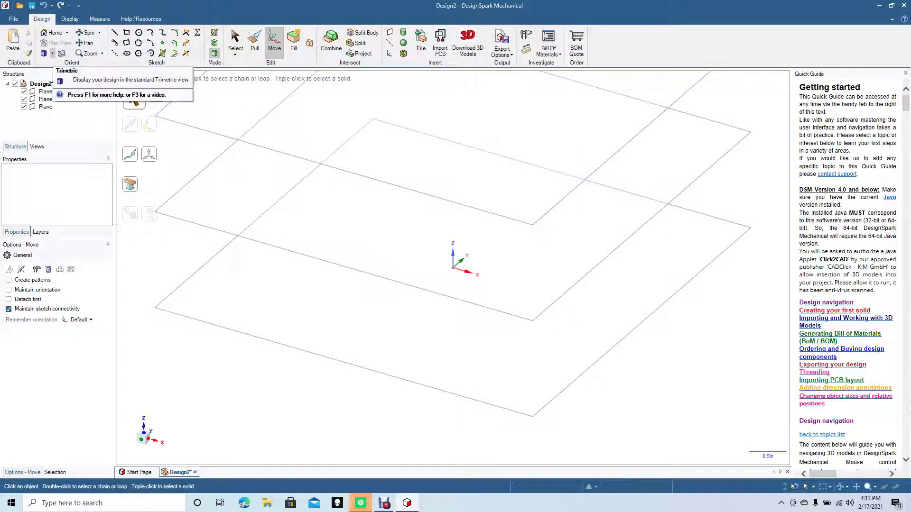
On the base plane, viewed from above, sketch a circle about 4.5 in in diameter centred on the origin.
click(53, 54)
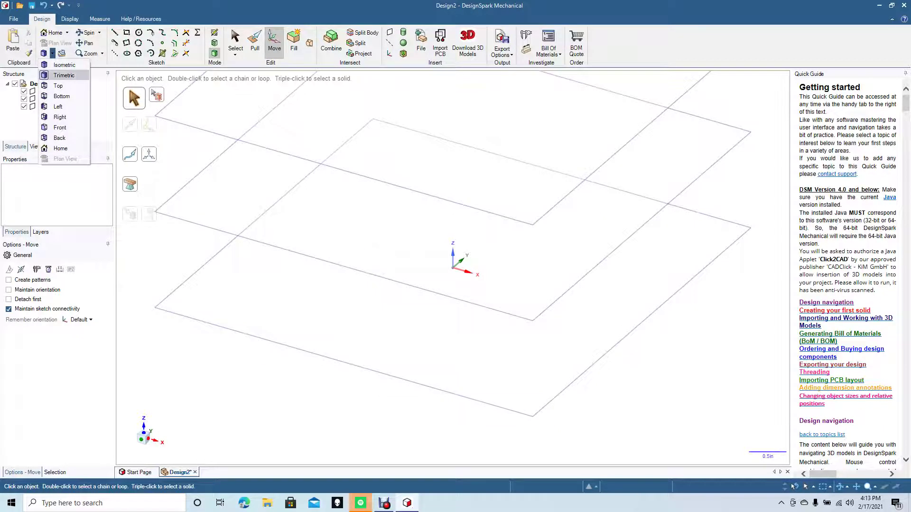
click(67, 87)
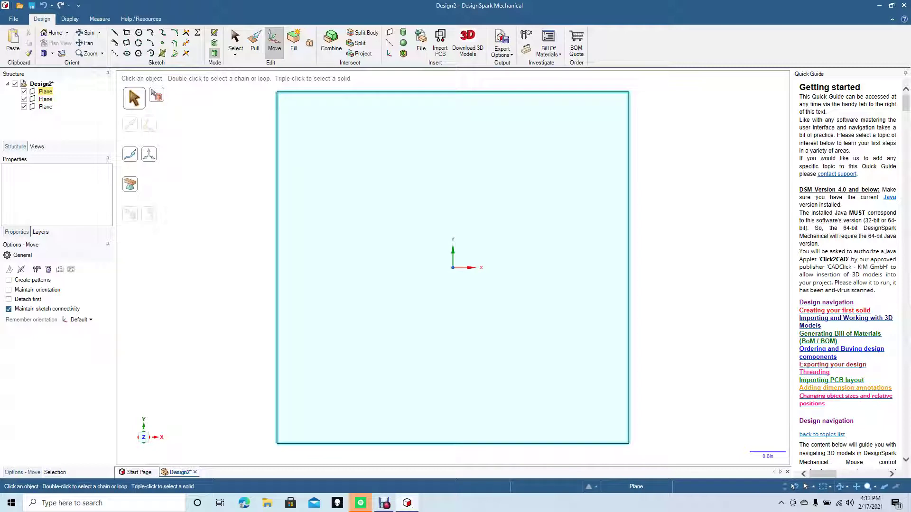
click(45, 92)
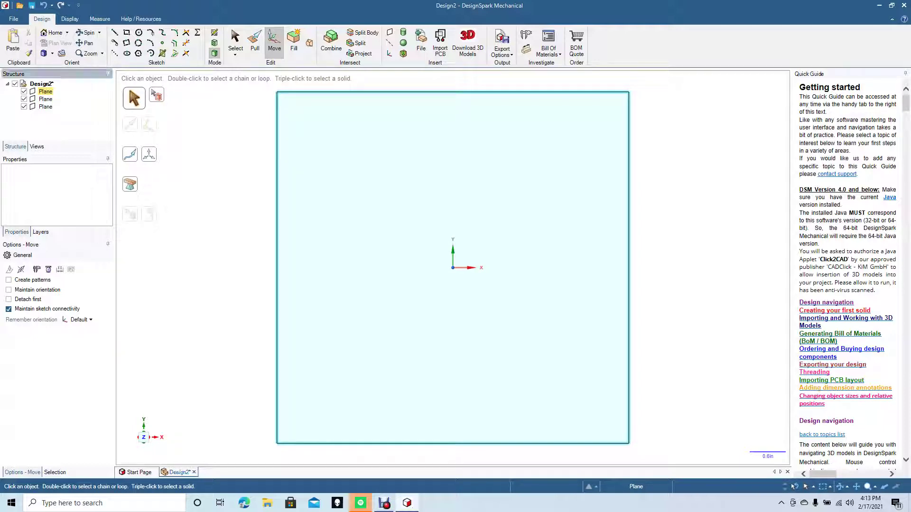
click(45, 91)
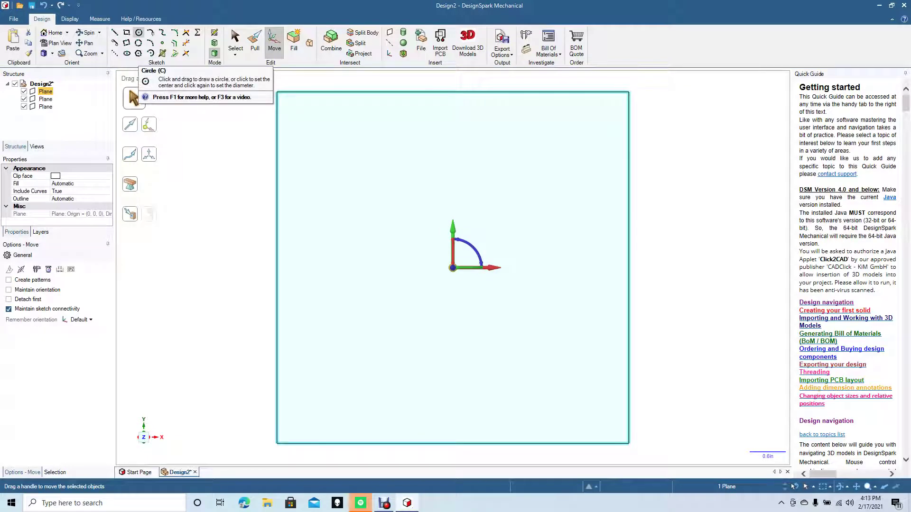
click(139, 33)
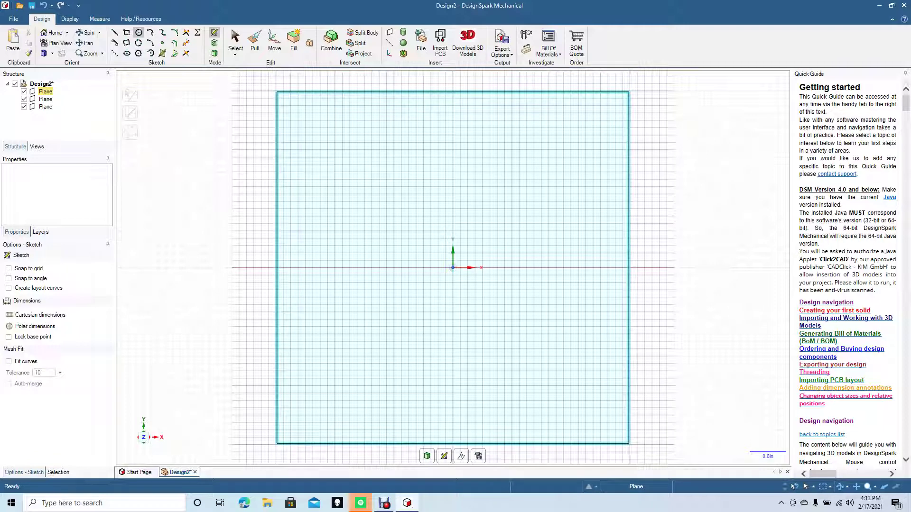
click(458, 275)
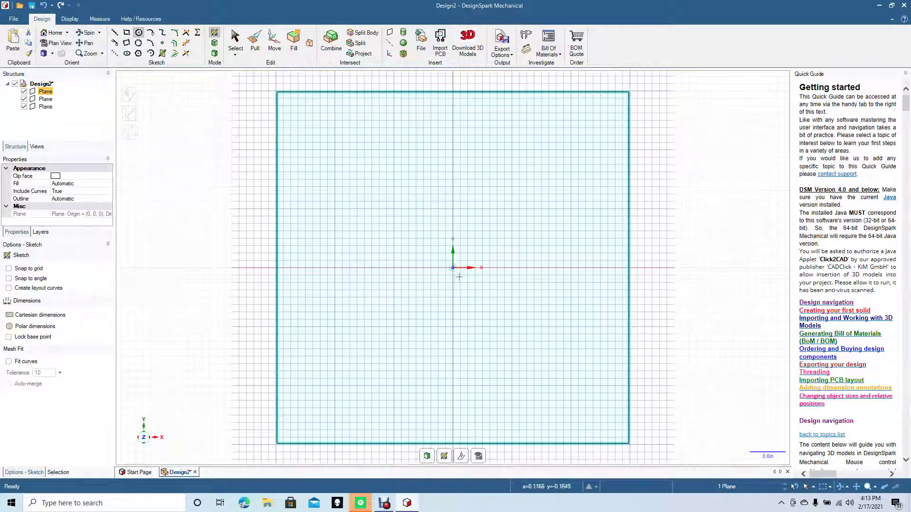
click(453, 268)
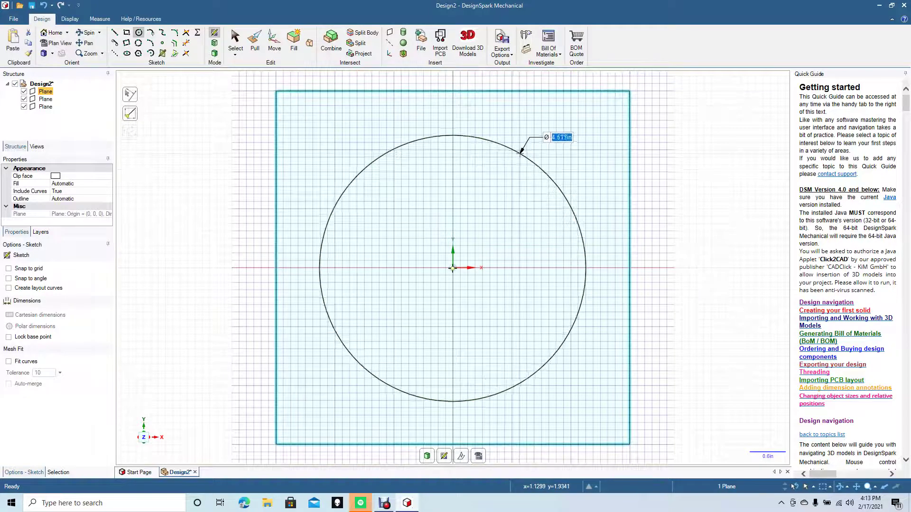
click(521, 153)
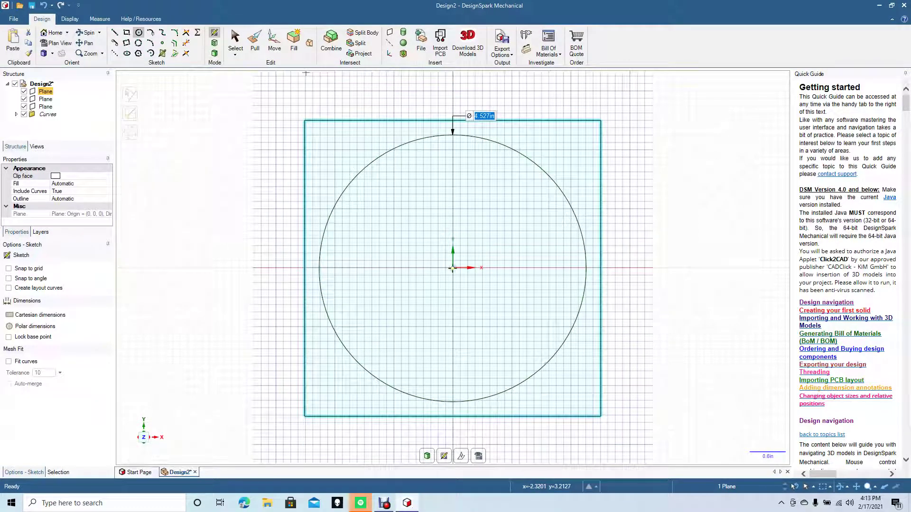
click(235, 40)
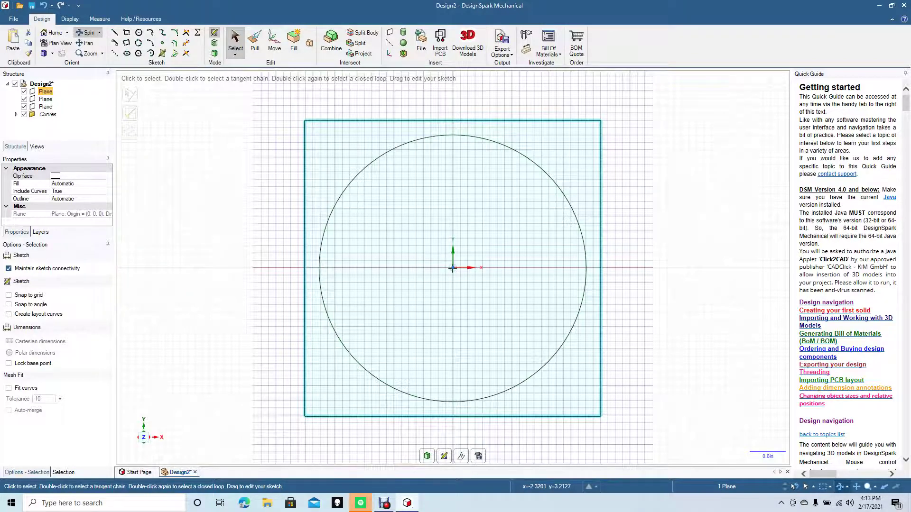
Sketch a square of about 0.24 in straddling the uppermost point of the circle, centred on the vertical axis.
mouse_move(656, 199)
middle_down()
mouse_move(627, 201)
mouse_move(636, 199)
middle_up()
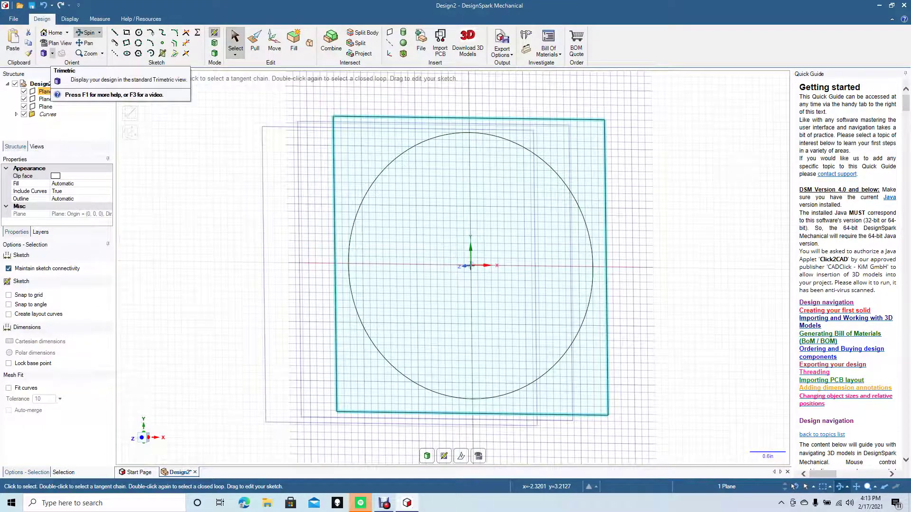
click(52, 54)
click(58, 87)
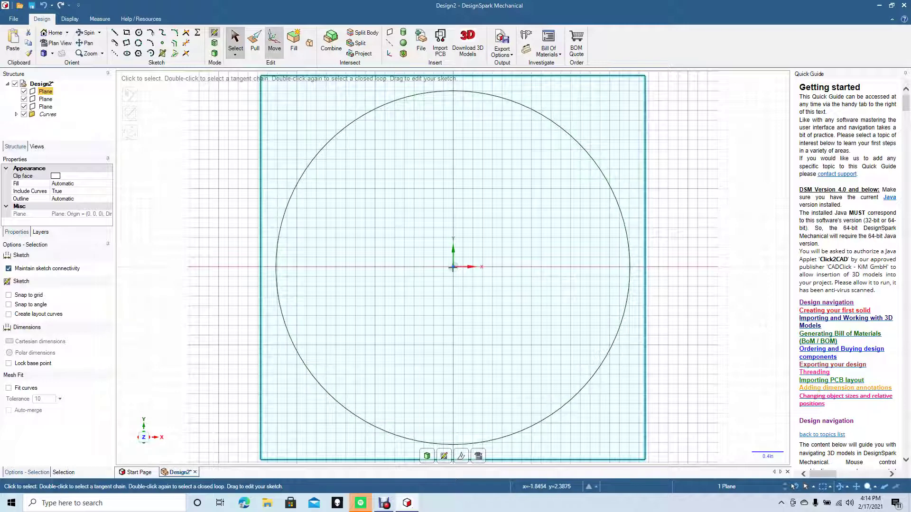
click(127, 33)
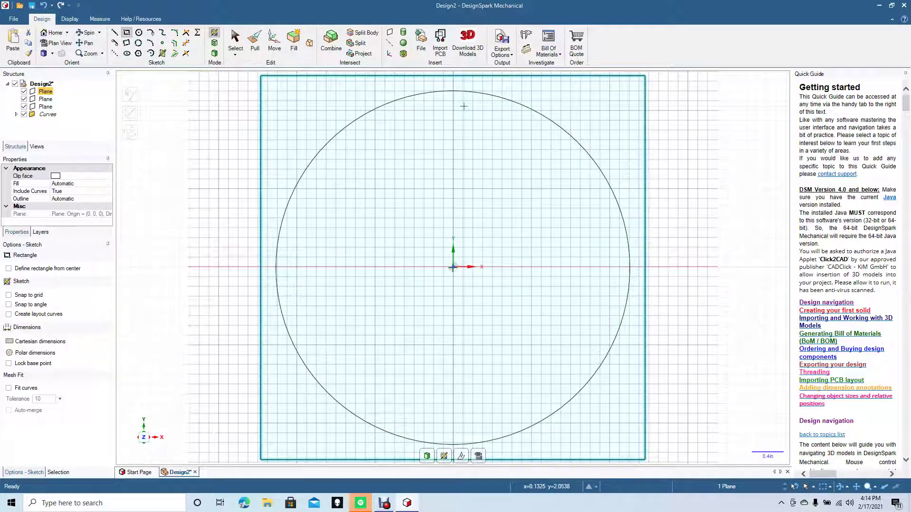
click(443, 81)
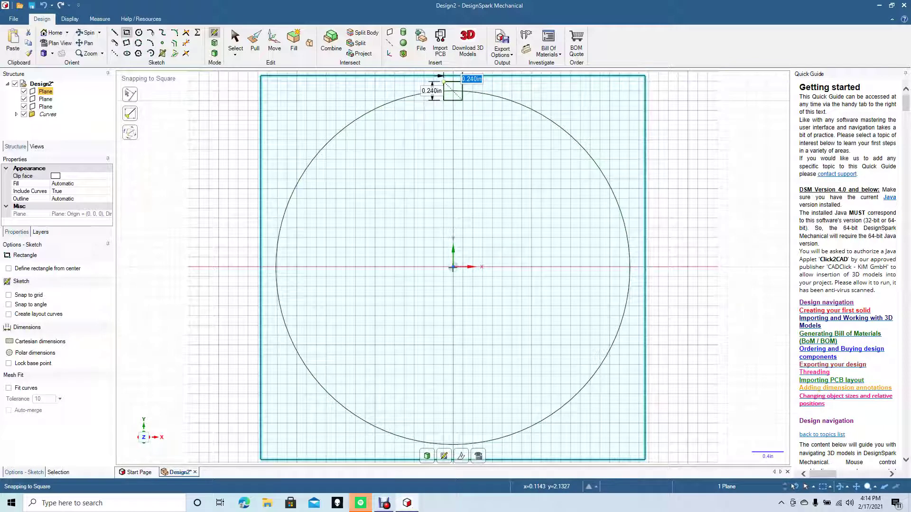
key(Tab)
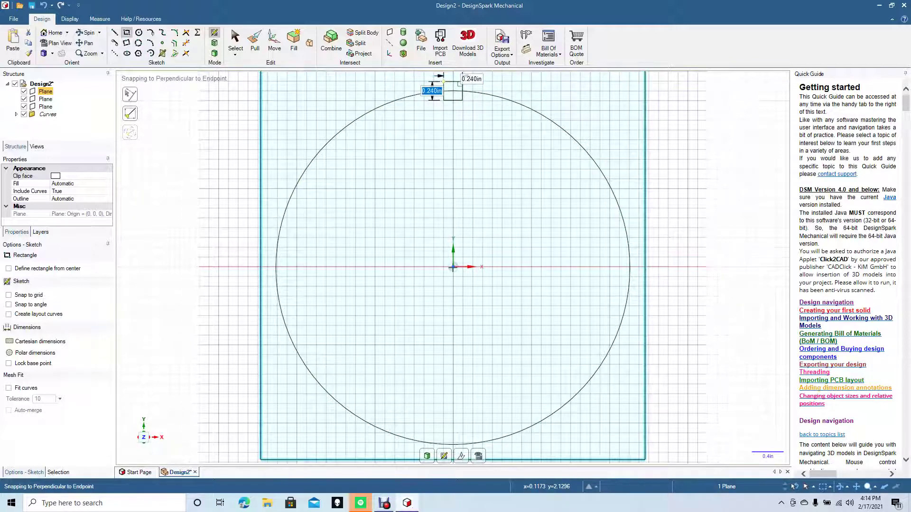
click(235, 42)
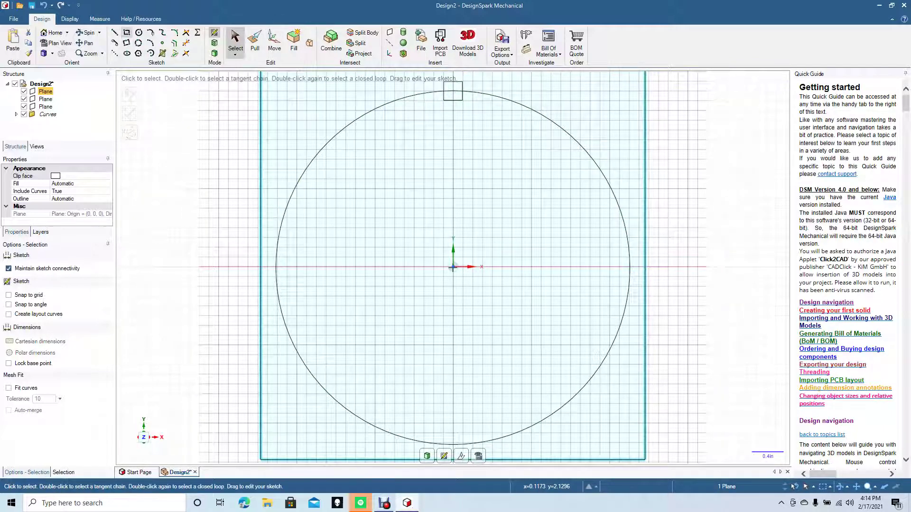
Select the small square's four edges and anchor the Move handle at the large circle's centre.
click(89, 33)
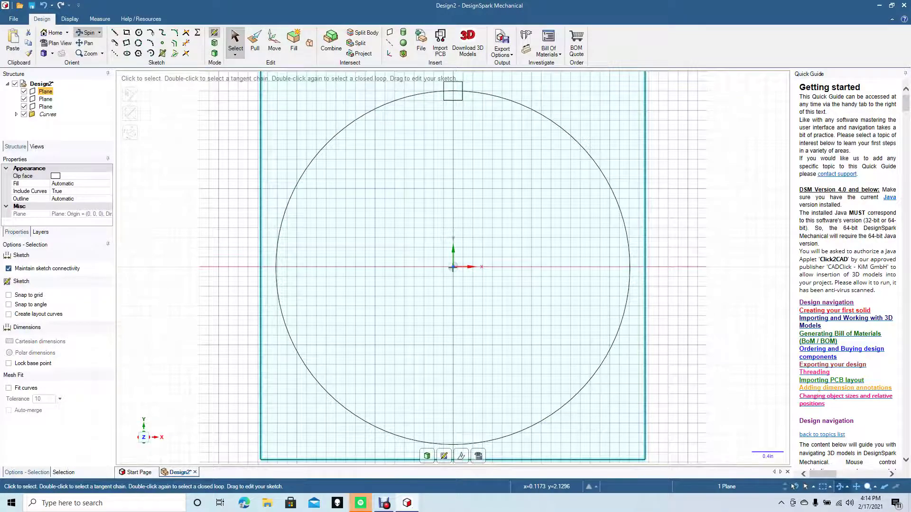
drag(677, 153, 590, 157)
key(v)
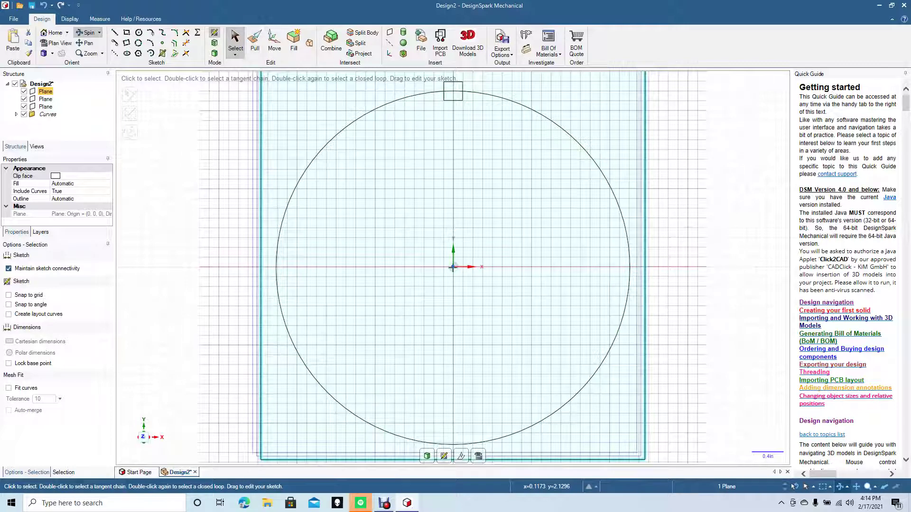
click(235, 42)
click(444, 92)
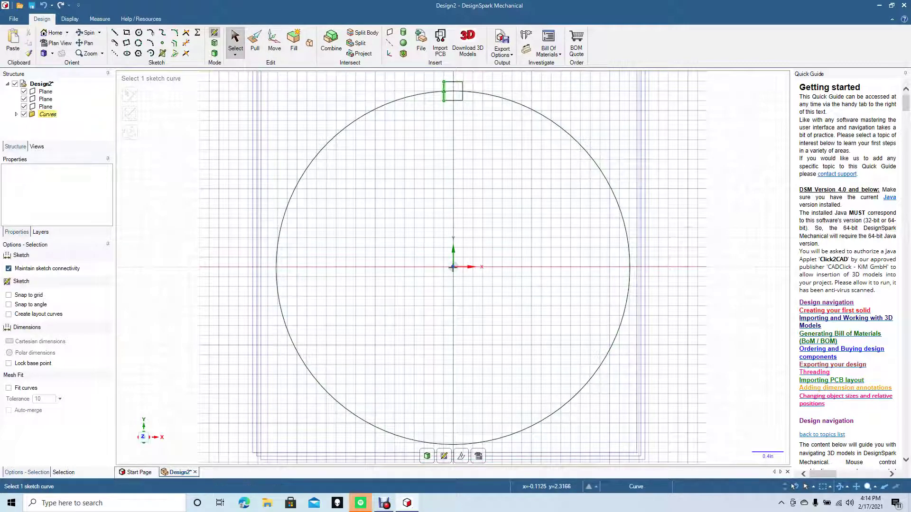
click(457, 82)
click(456, 81)
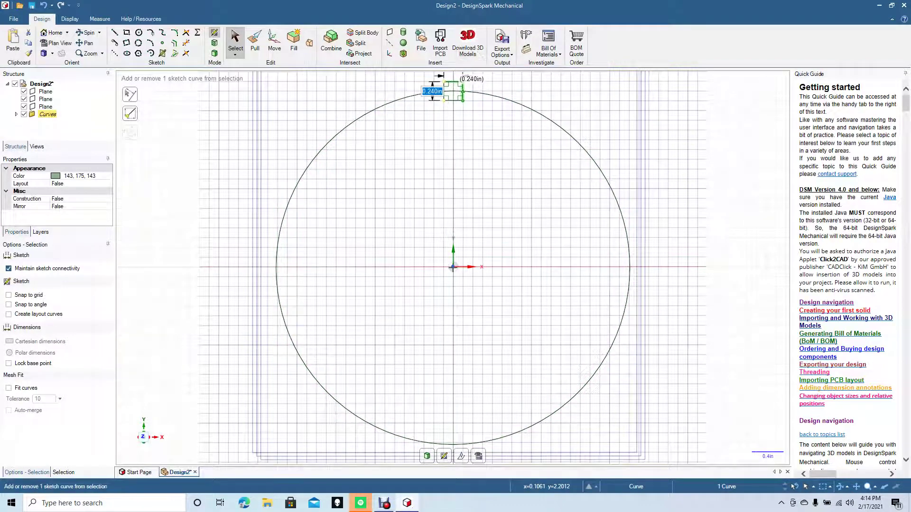
ctrl+click(462, 92)
ctrl+click(454, 100)
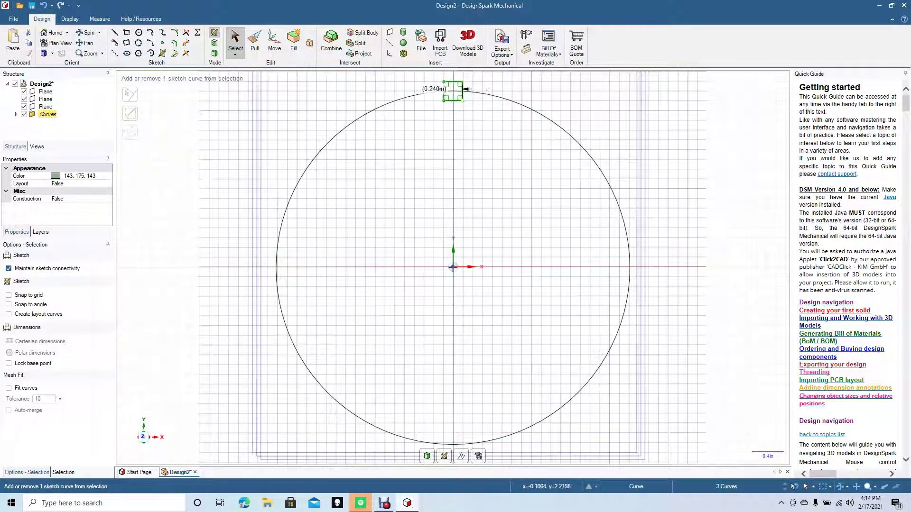
ctrl+click(453, 100)
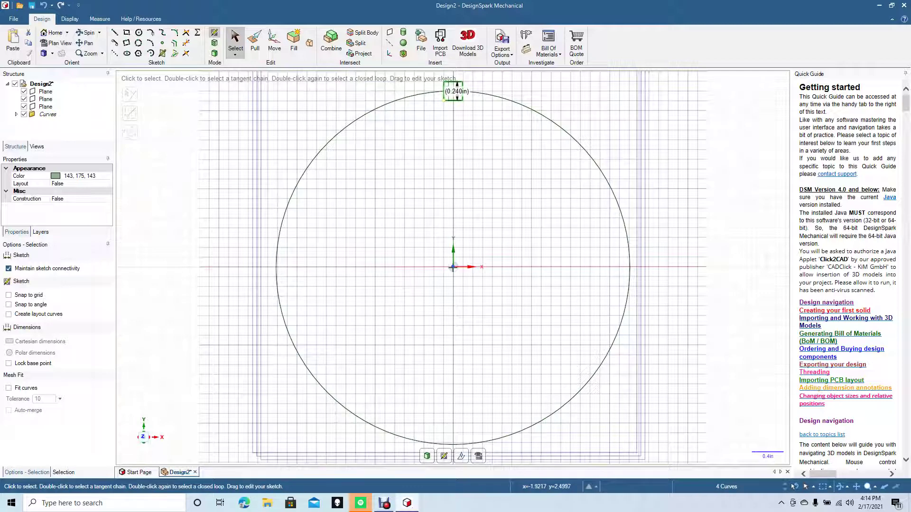
key(m)
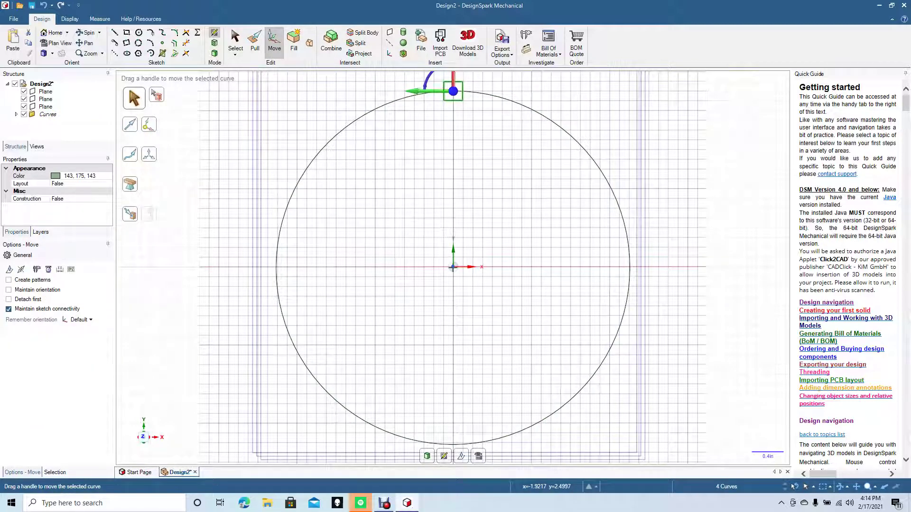
mouse_move(453, 91)
mouse_down()
mouse_move(469, 206)
mouse_move(453, 267)
mouse_up()
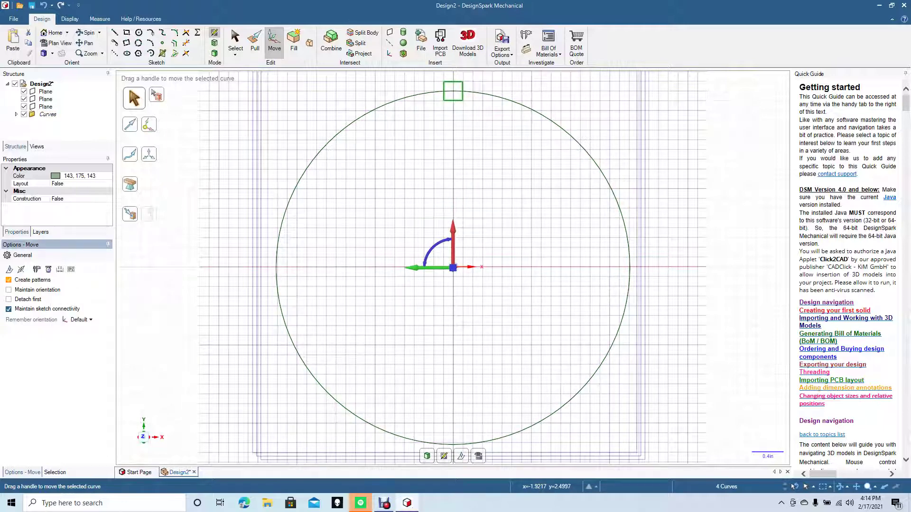
Create a full circular pattern of seven evenly spaced squares around the large circle's centre.
click(8, 280)
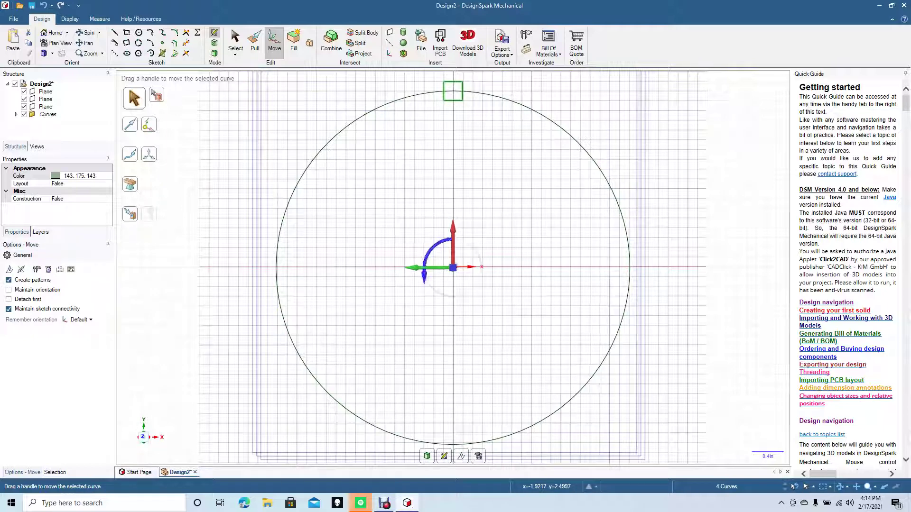
drag(424, 278, 596, 128)
drag(438, 294, 441, 295)
drag(306, 132, 611, 146)
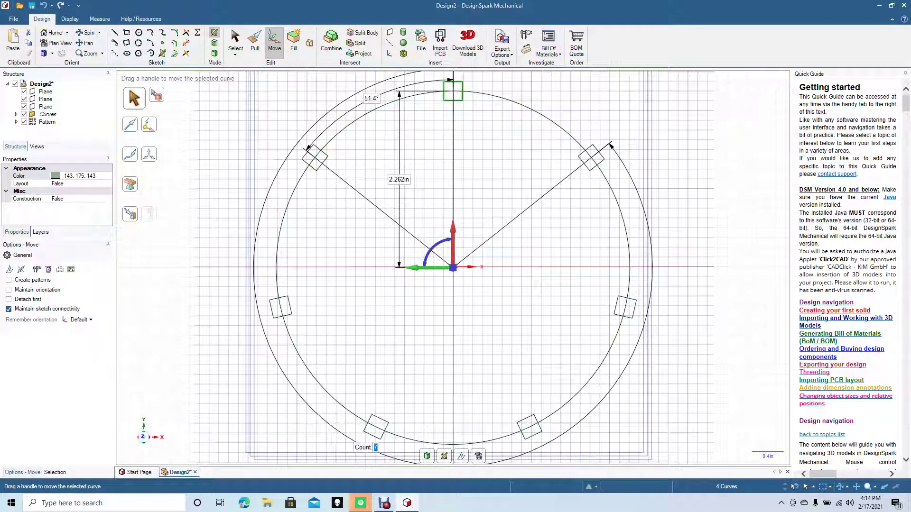
click(235, 41)
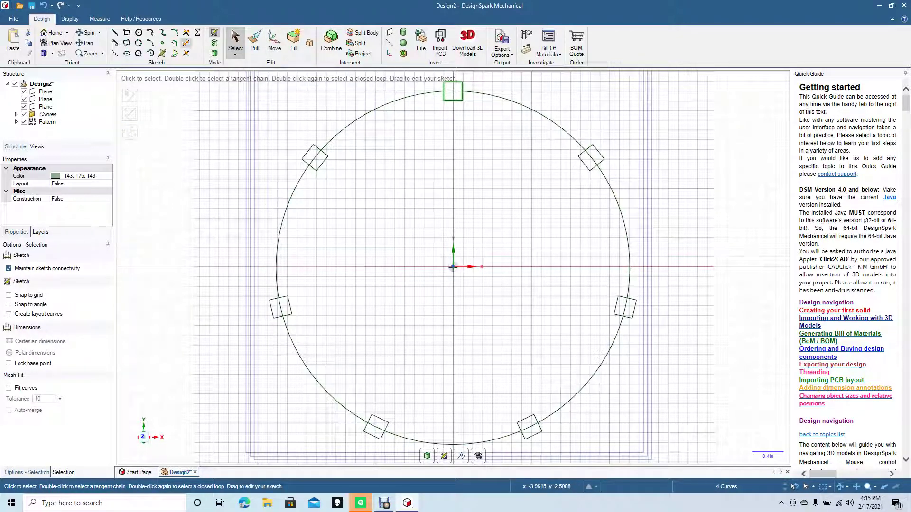
Trim the uppermost square's inner half and the circle arc crossing it, leaving an outward tab.
click(186, 43)
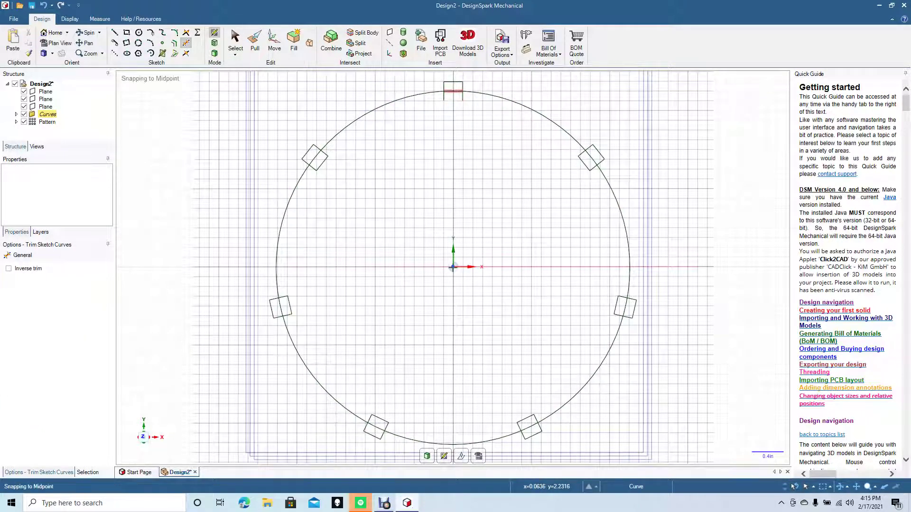
click(462, 96)
click(453, 100)
click(443, 96)
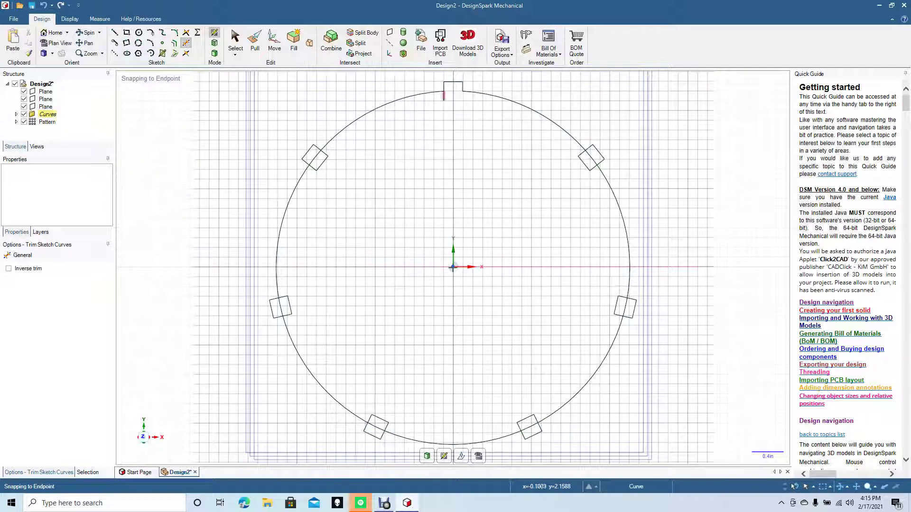
click(453, 91)
Trim the three squares on the circle's left half into outward tabs, removing their inner edges and the arcs inside them.
click(323, 162)
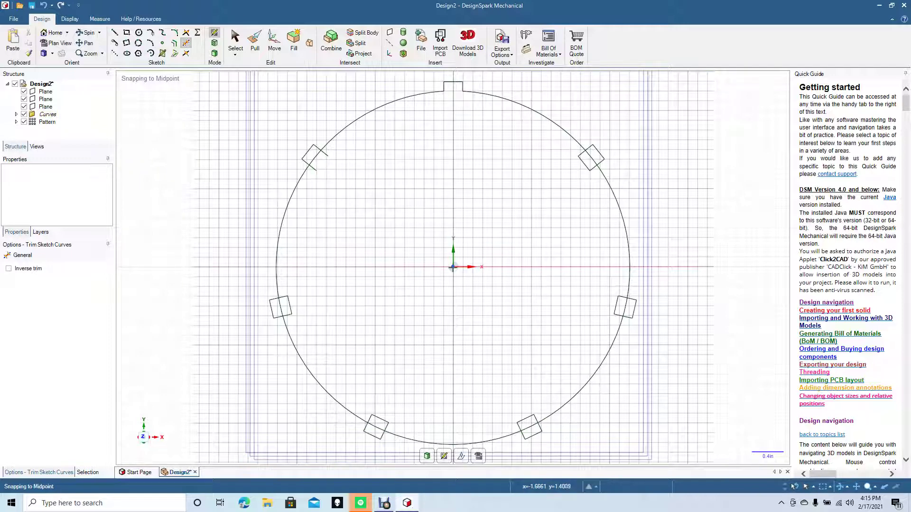
click(315, 158)
click(313, 168)
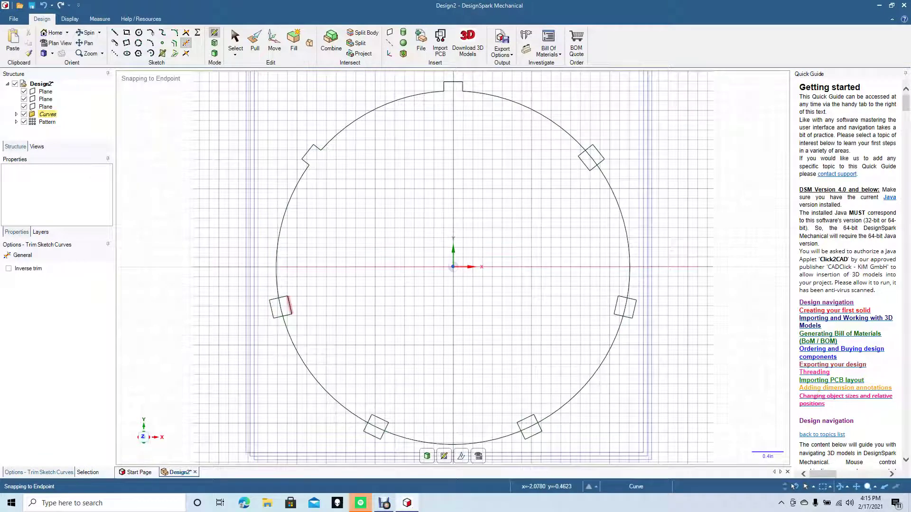
click(289, 306)
click(288, 313)
click(380, 418)
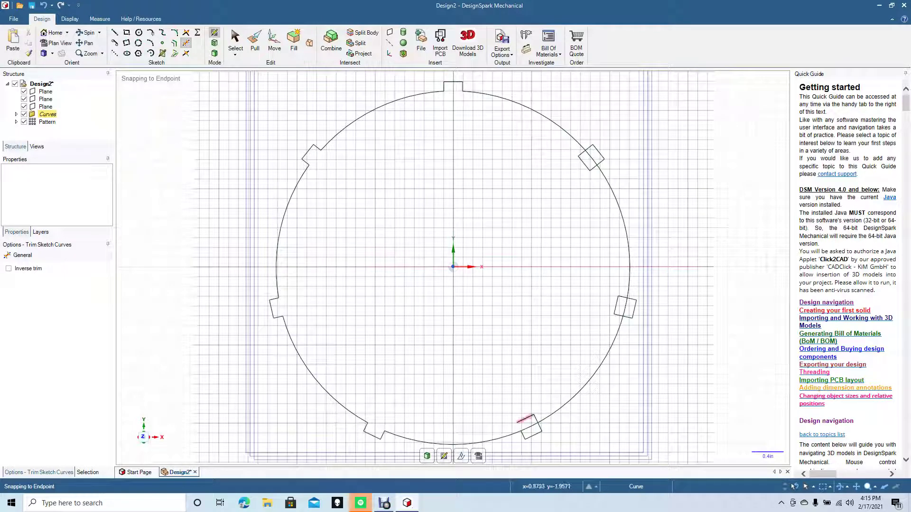
Trim the three squares on the circle's right half into outward tabs, completing one continuous tabbed outline.
click(522, 422)
click(616, 306)
click(621, 297)
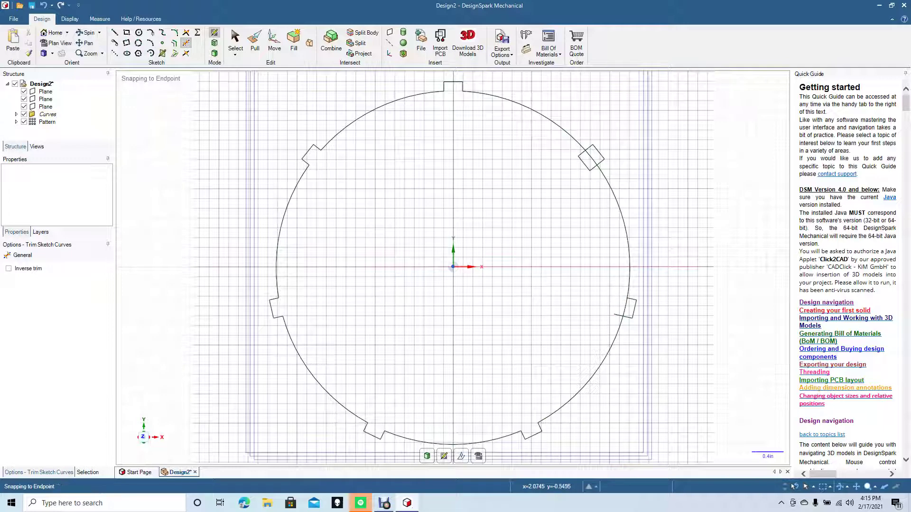
click(617, 315)
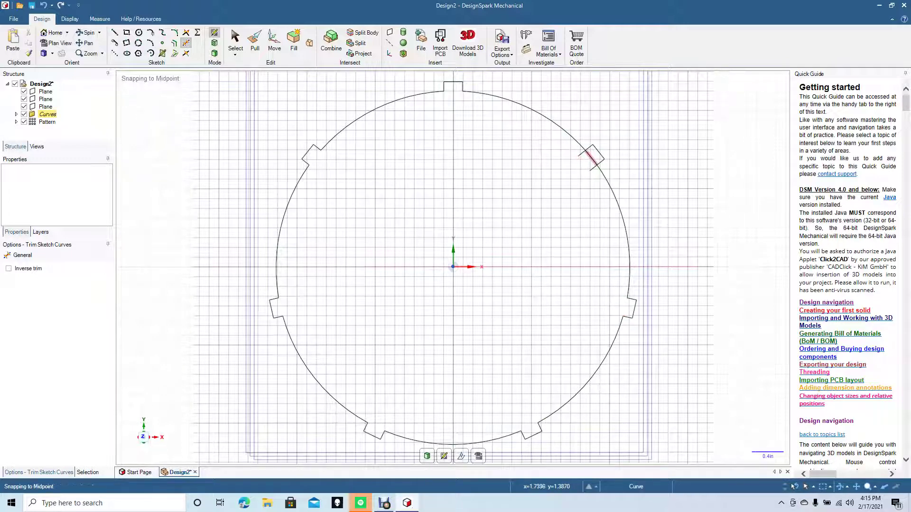
click(584, 162)
click(581, 153)
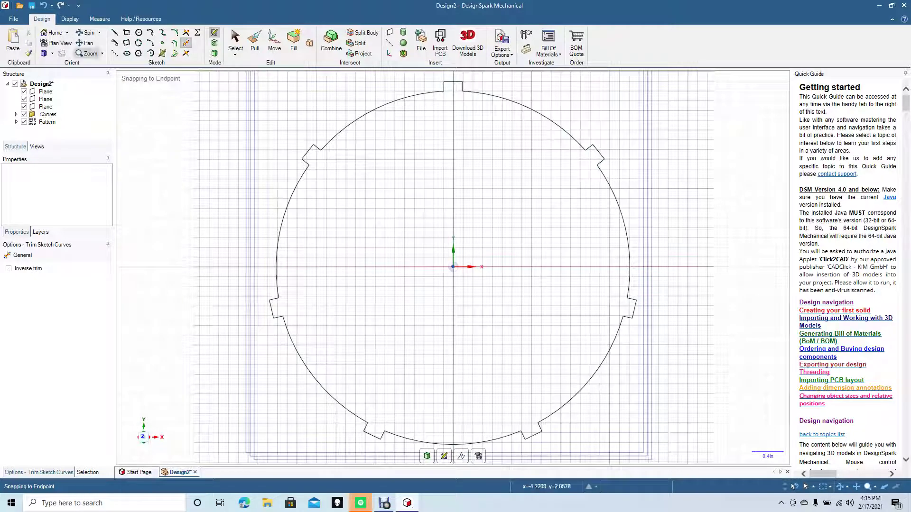
Try to sketch a circle about 1.5 in in diameter centred on the origin, viewed from above with the middle plane selected.
click(52, 54)
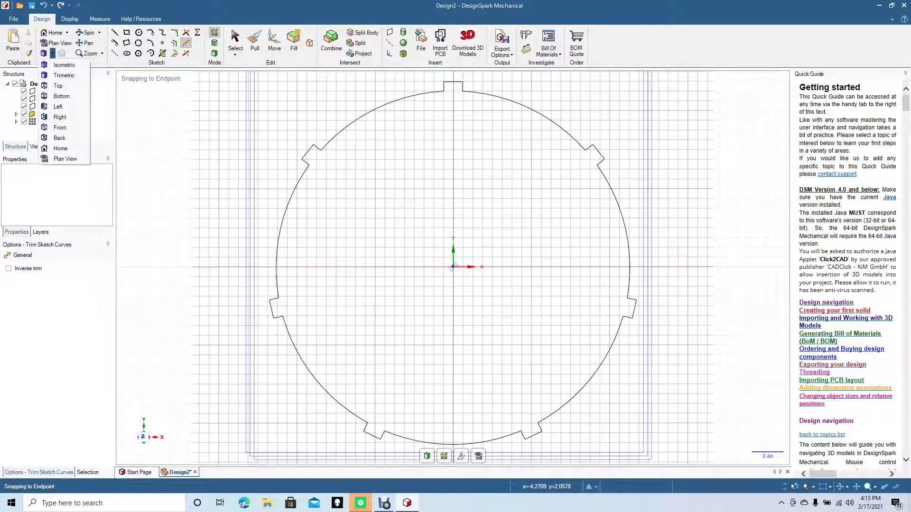
click(58, 85)
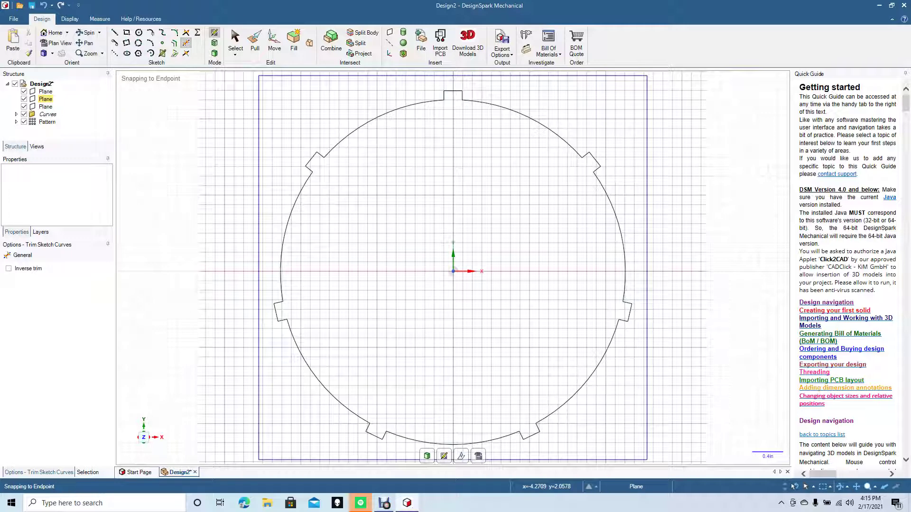
click(45, 99)
click(46, 99)
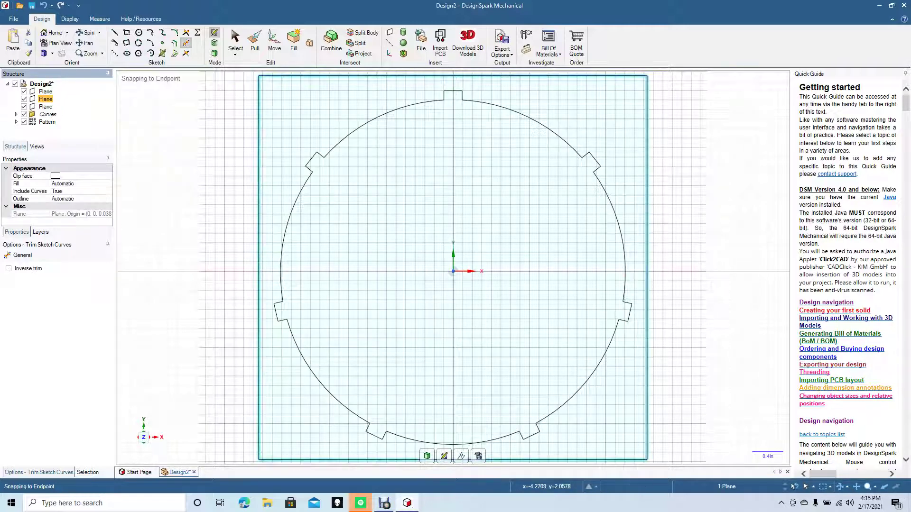
click(138, 32)
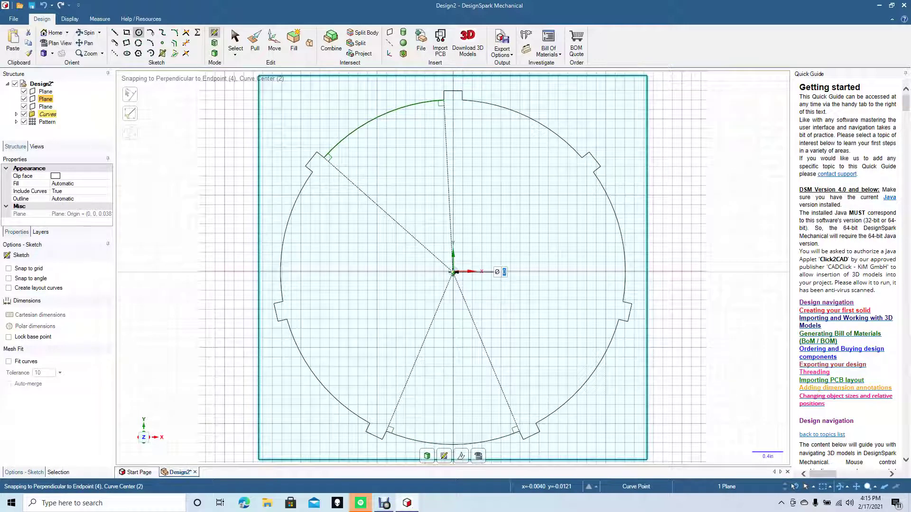
click(453, 271)
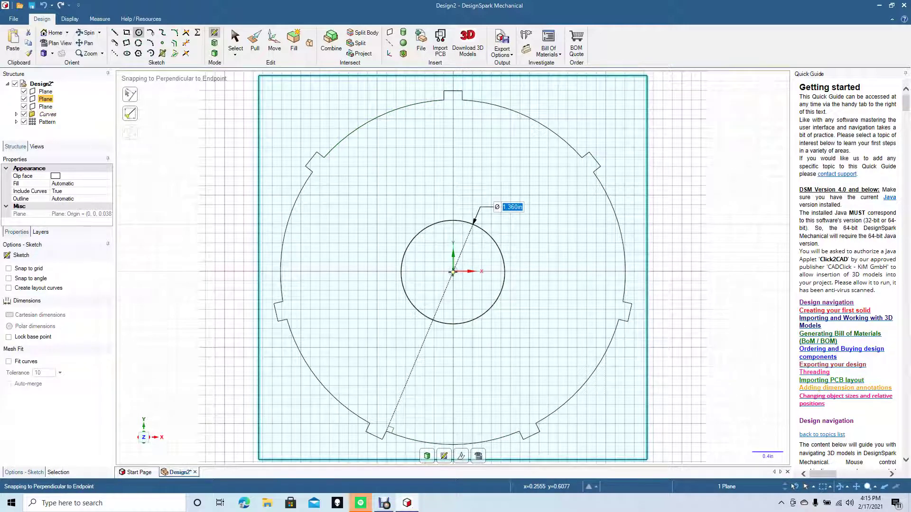
key(BackSpace)
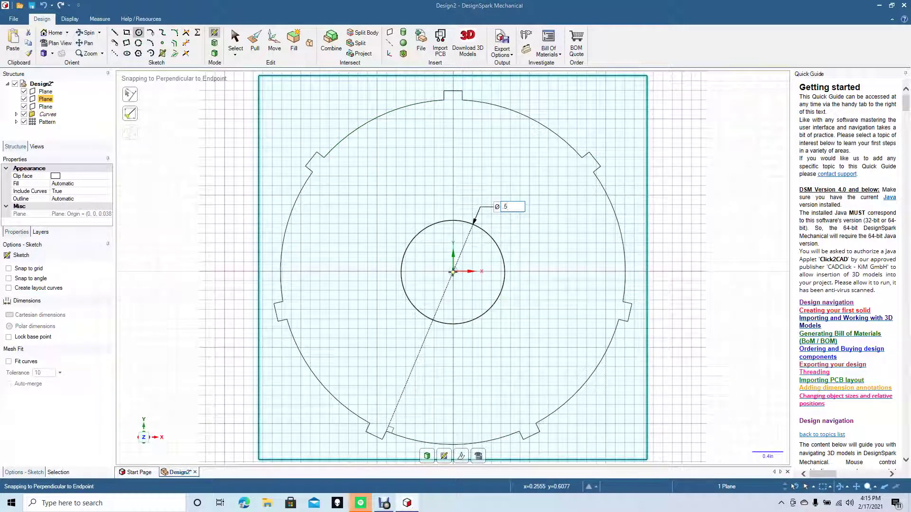
key(BackSpace)
key(BackSpace)
key(Return)
key(Escape)
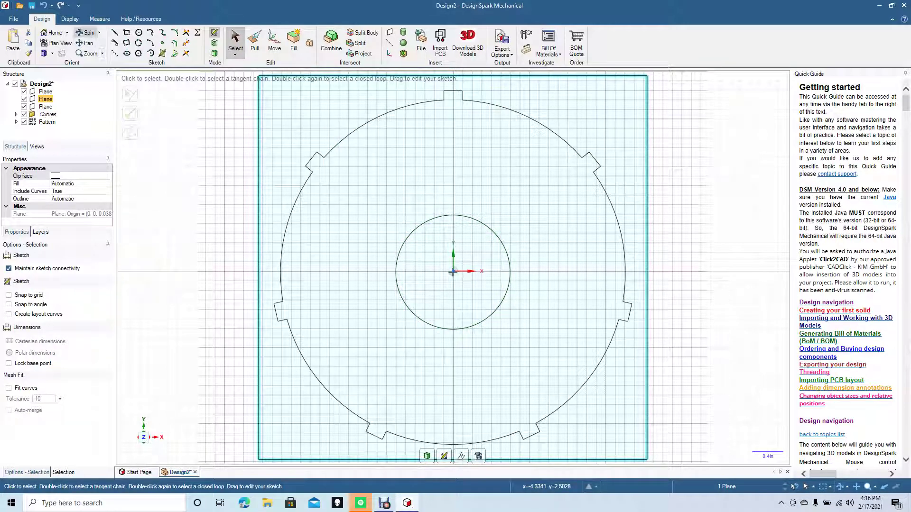
mouse_move(731, 262)
mouse_down()
mouse_move(603, 273)
mouse_move(664, 270)
mouse_up()
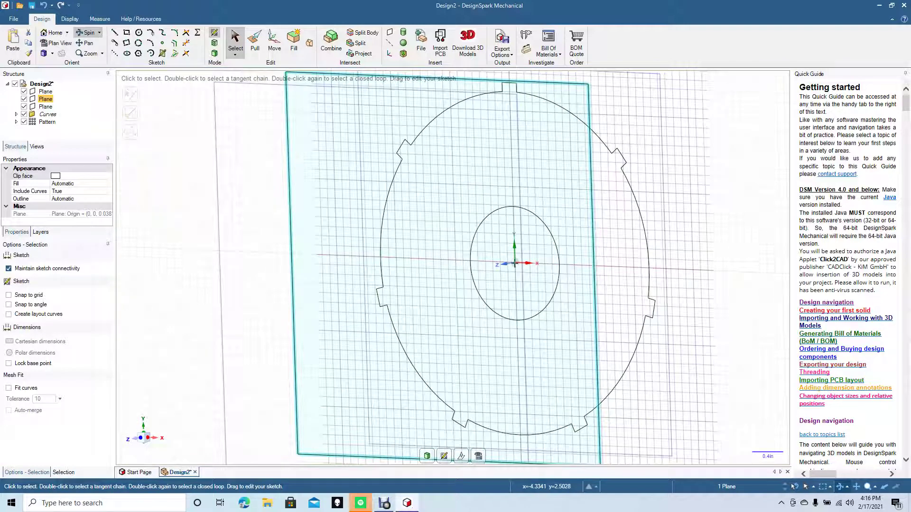
key(Escape)
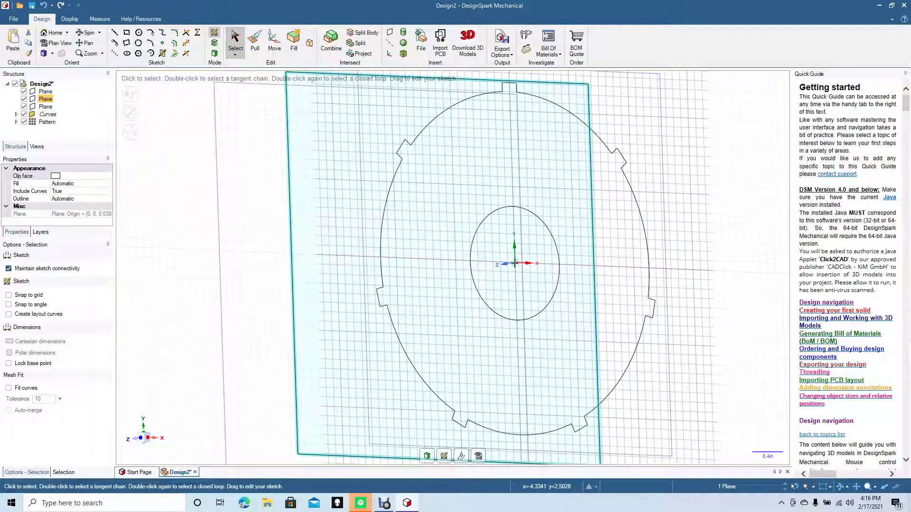
key(c)
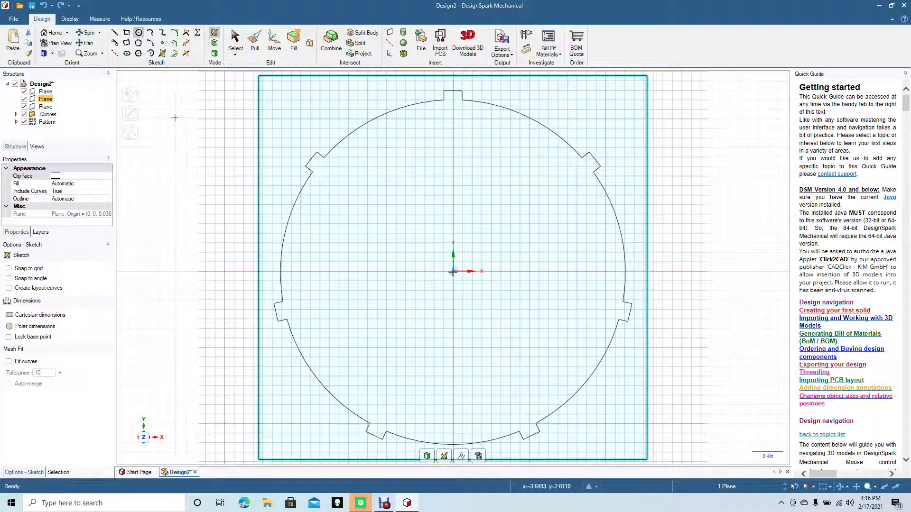
Turn the tabbed outline into a surface in 3D mode and sketch a 1.5 in diameter circle on the origin with the middle plane selected.
click(214, 53)
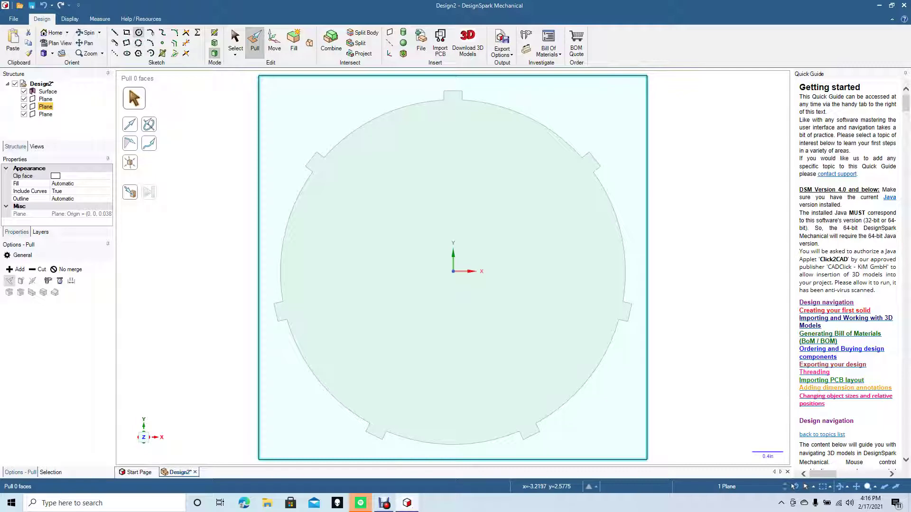
click(139, 33)
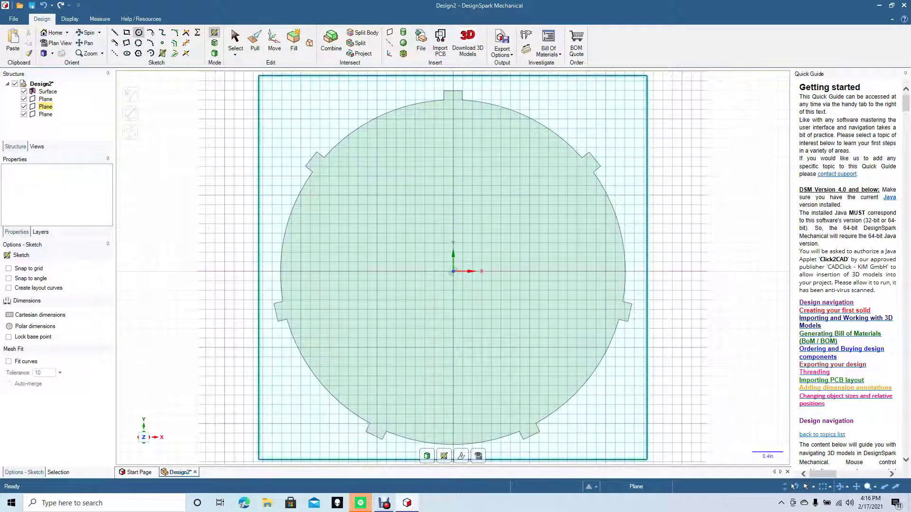
click(45, 107)
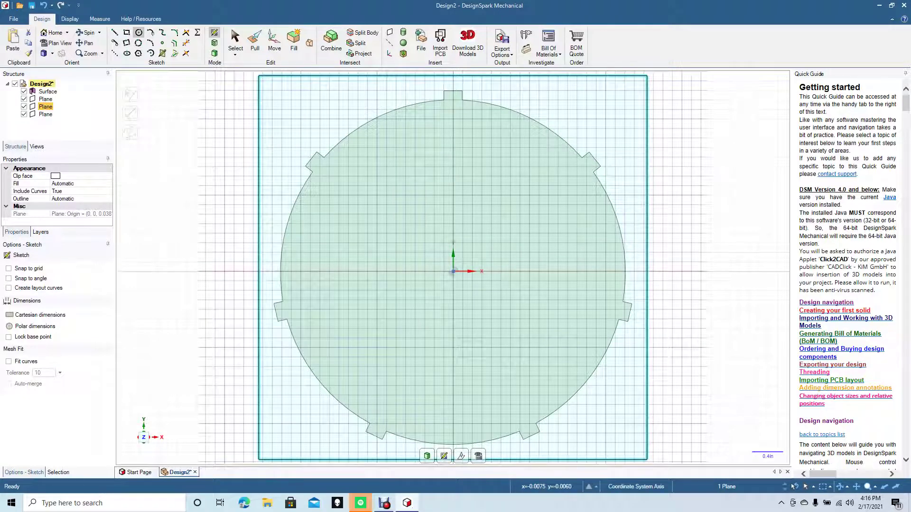
click(453, 271)
text(1.5)
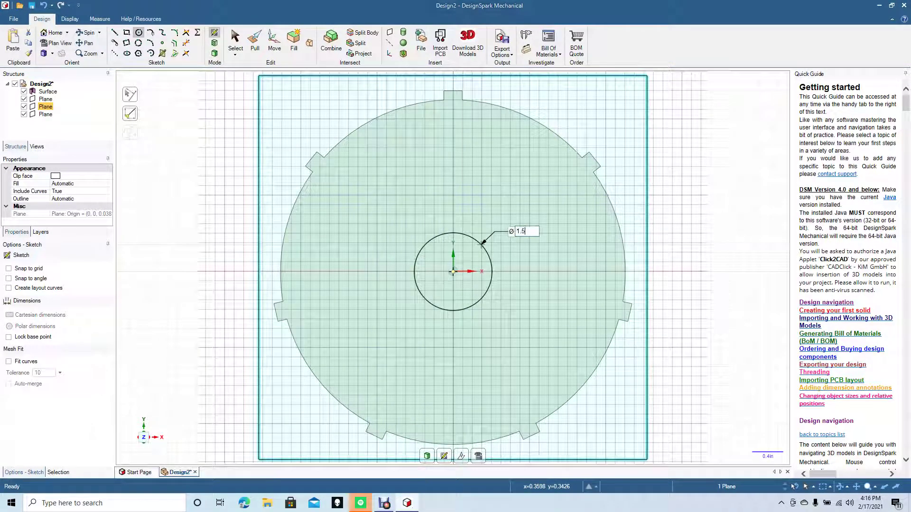
key(Return)
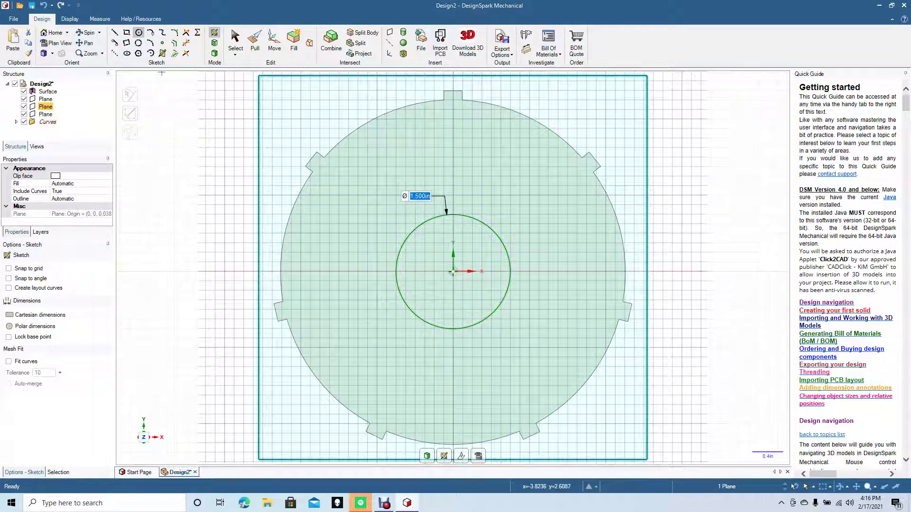
click(235, 41)
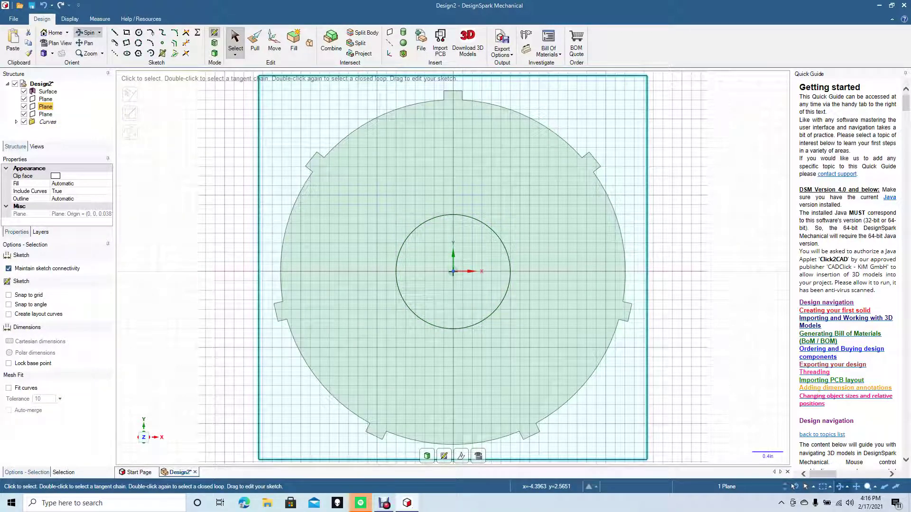
Try to sketch a circle about 0.725 in in diameter centred on the origin, viewed from above with the uppermost plane selected.
drag(682, 191, 548, 205)
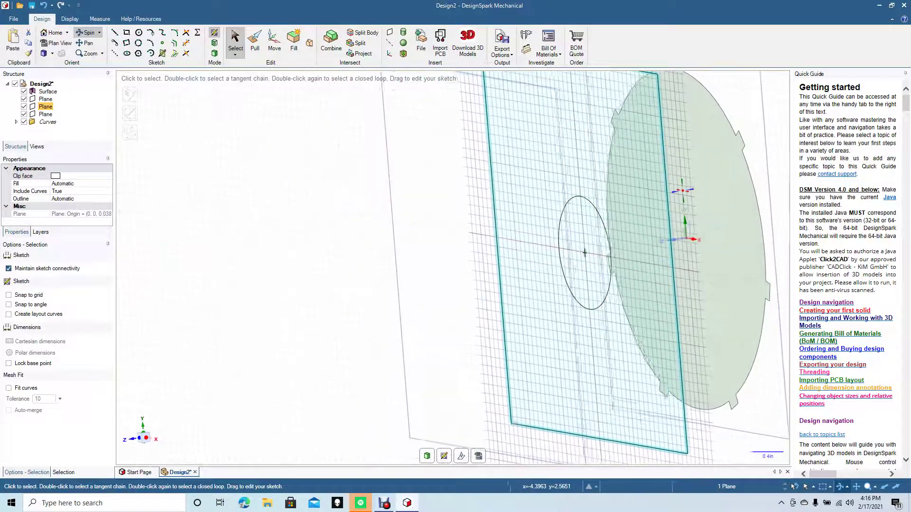
key(v)
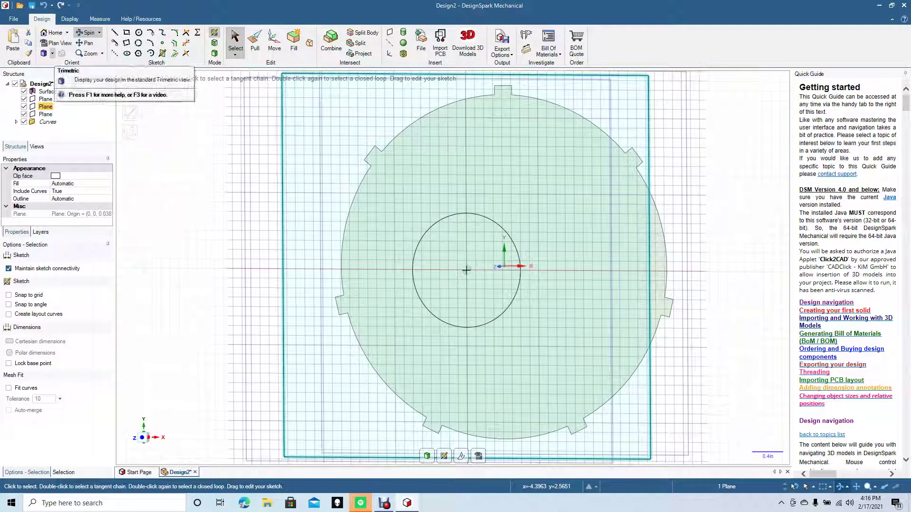
click(52, 54)
click(57, 86)
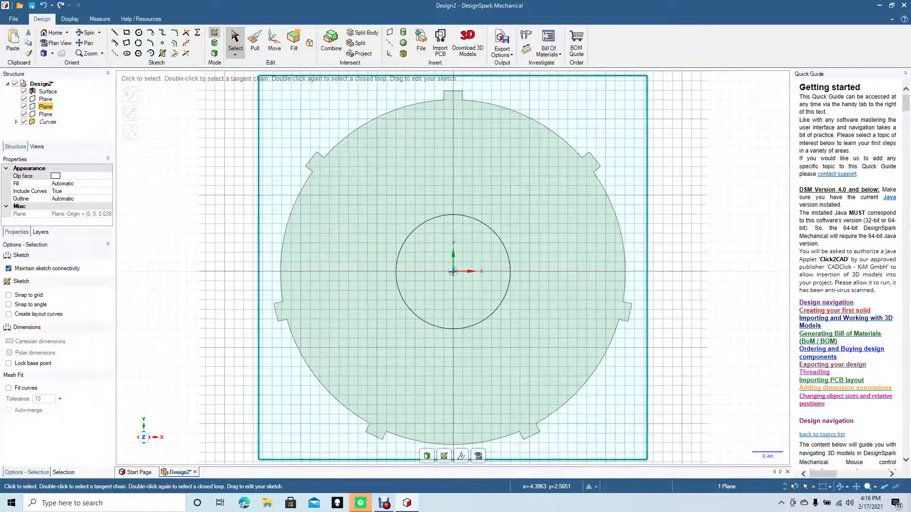
click(45, 114)
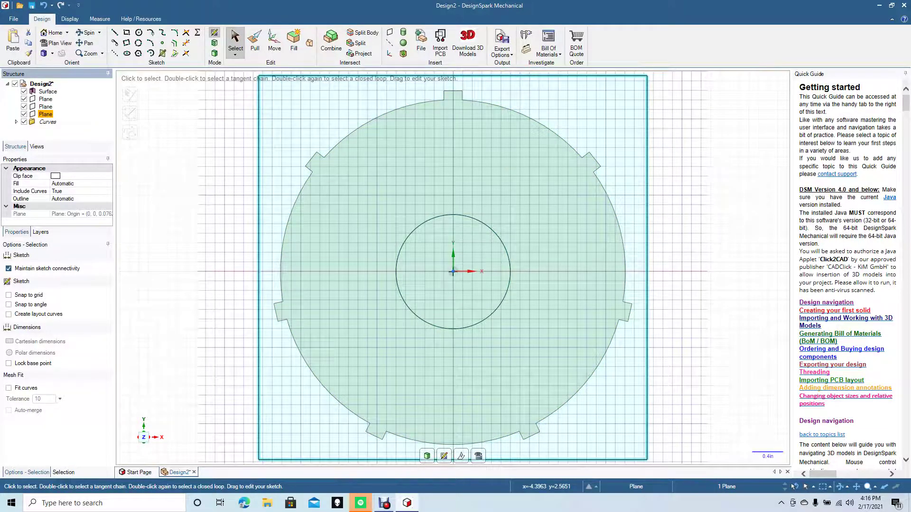
click(139, 33)
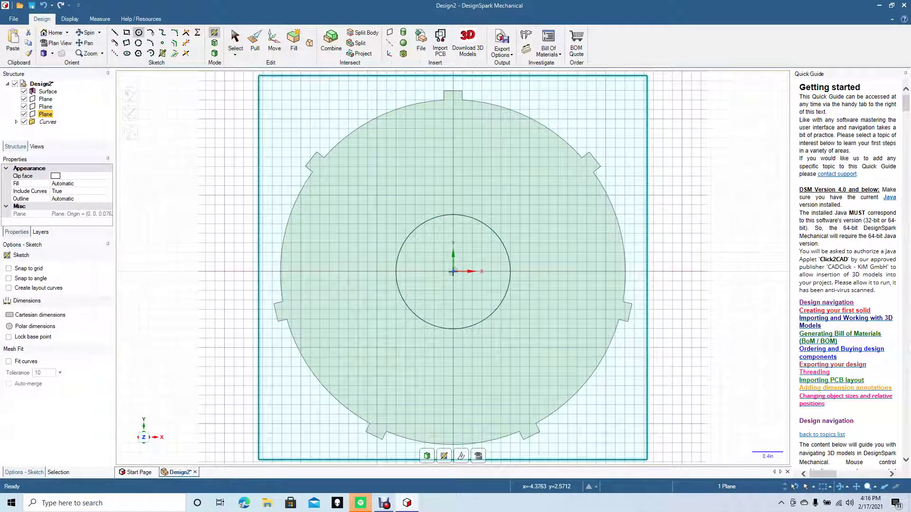
click(139, 32)
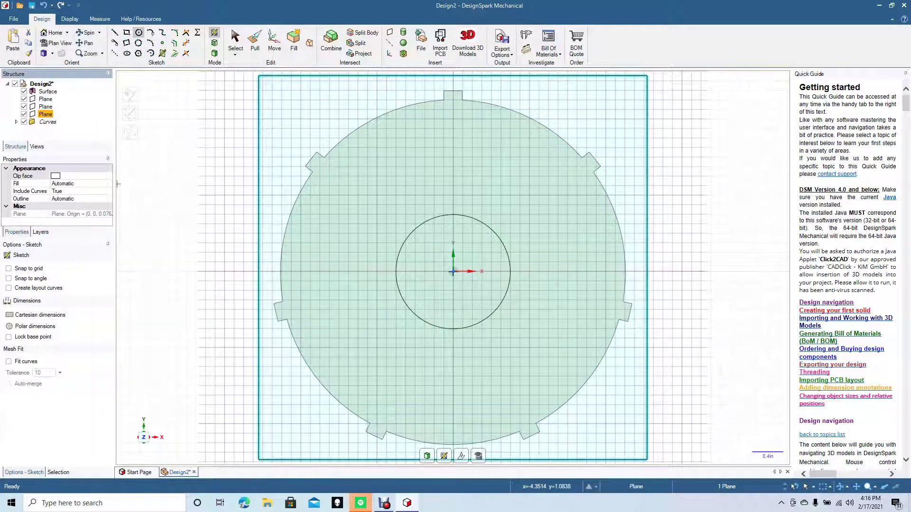
click(452, 271)
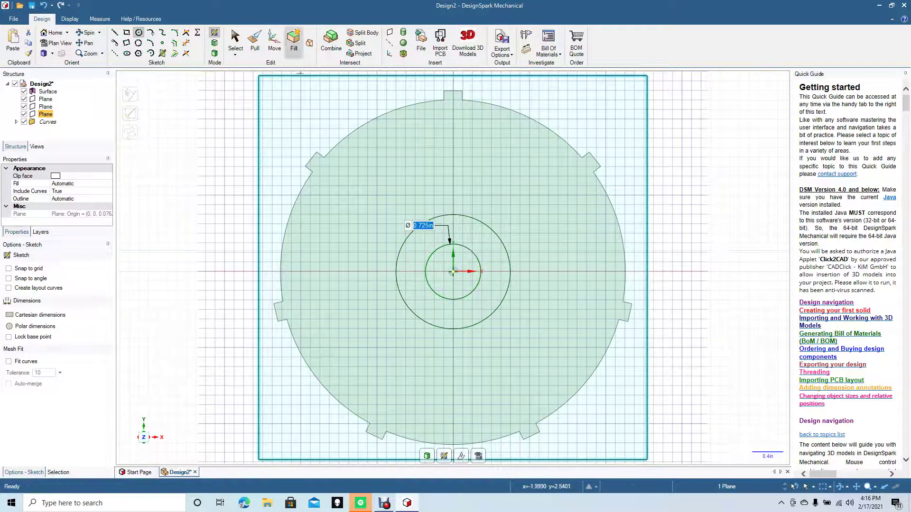
click(235, 41)
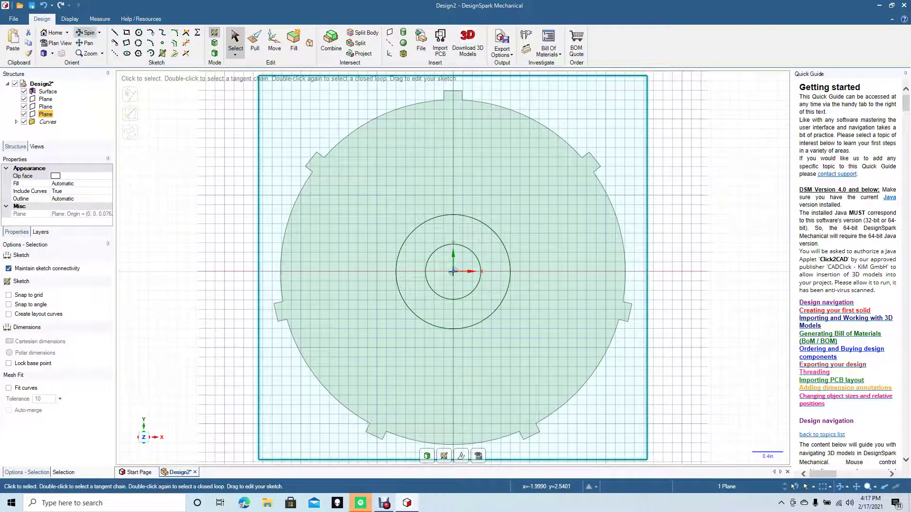
mouse_move(678, 222)
mouse_down()
mouse_move(586, 219)
mouse_move(593, 222)
mouse_up()
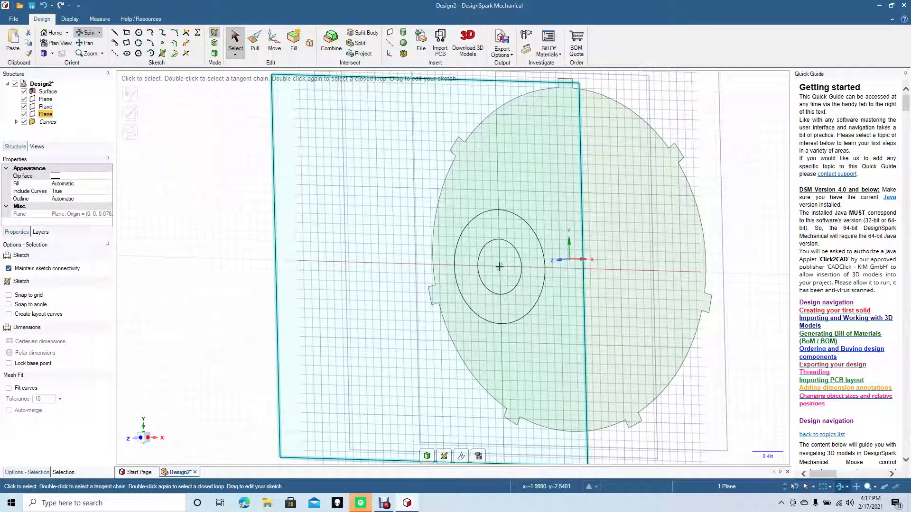
key(c)
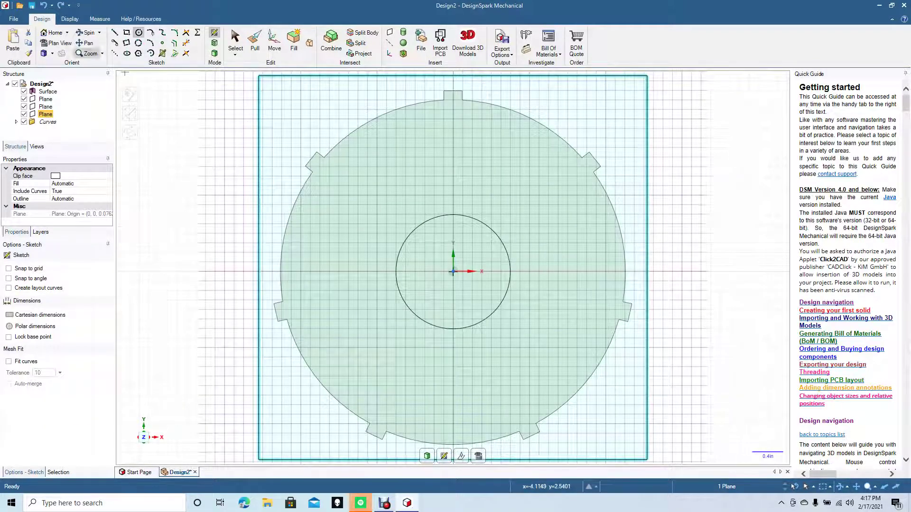
Turn the 1.5 in circle on the middle plane into a surface by switching to 3D mode.
click(88, 33)
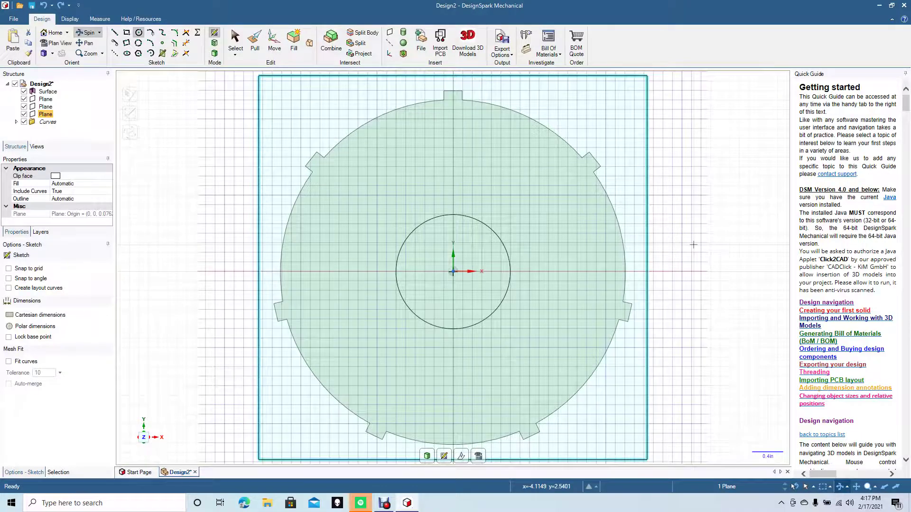
mouse_move(694, 245)
mouse_down()
mouse_move(647, 270)
mouse_move(634, 245)
mouse_up()
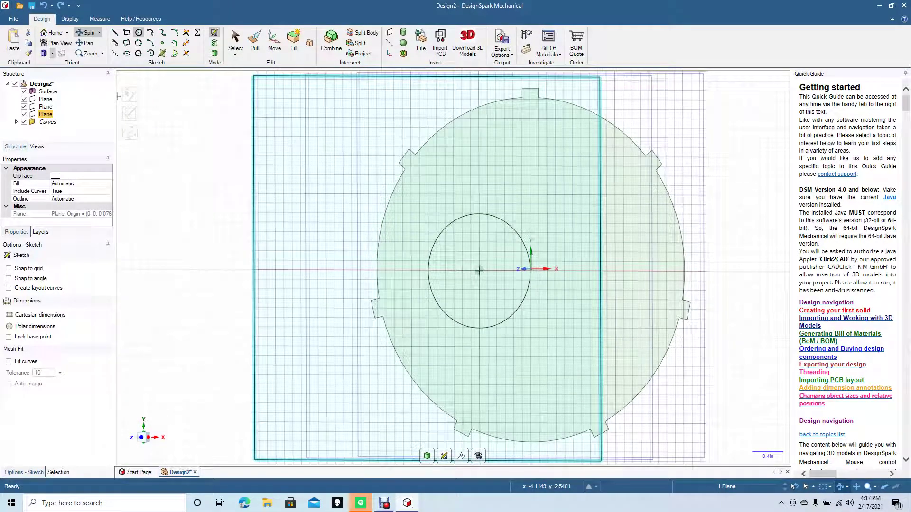
click(52, 53)
click(58, 85)
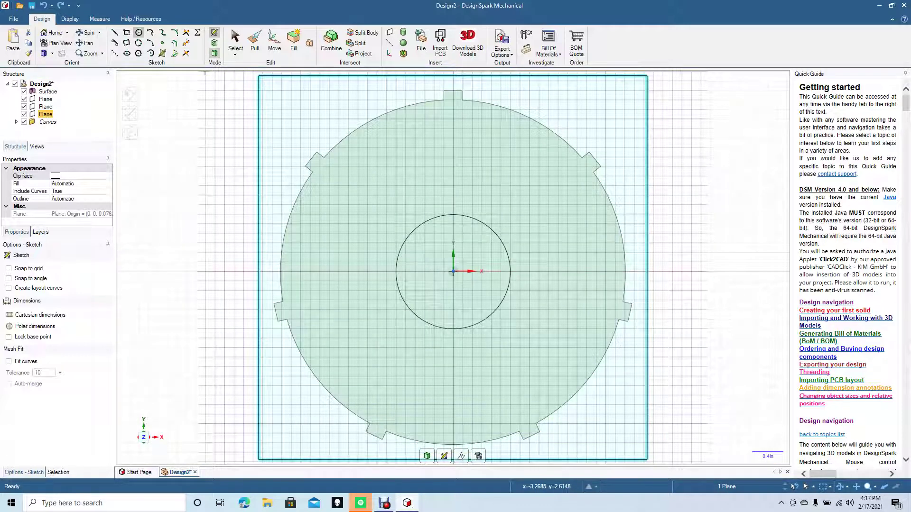
click(214, 53)
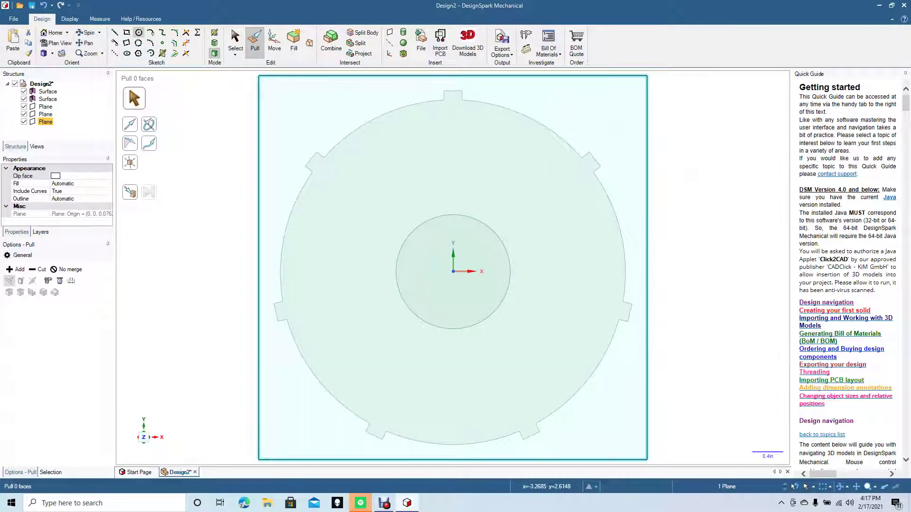
Sketch a circle about 0.712 in in diameter on the origin in the uppermost plane and turn it into a surface in 3D mode.
click(138, 32)
click(452, 272)
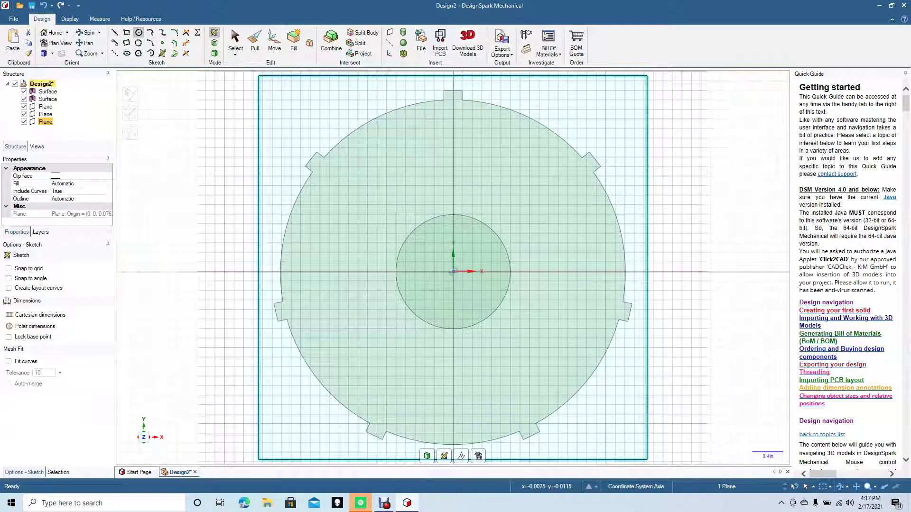
click(452, 273)
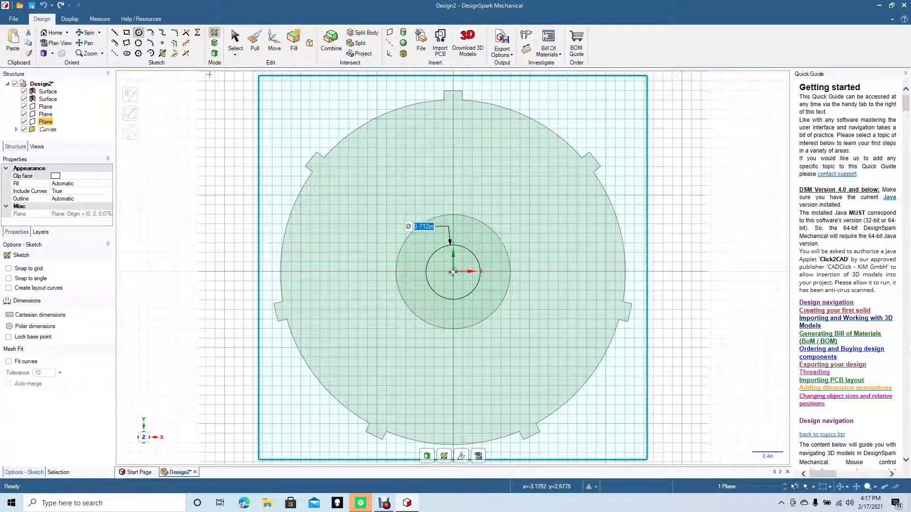
click(235, 40)
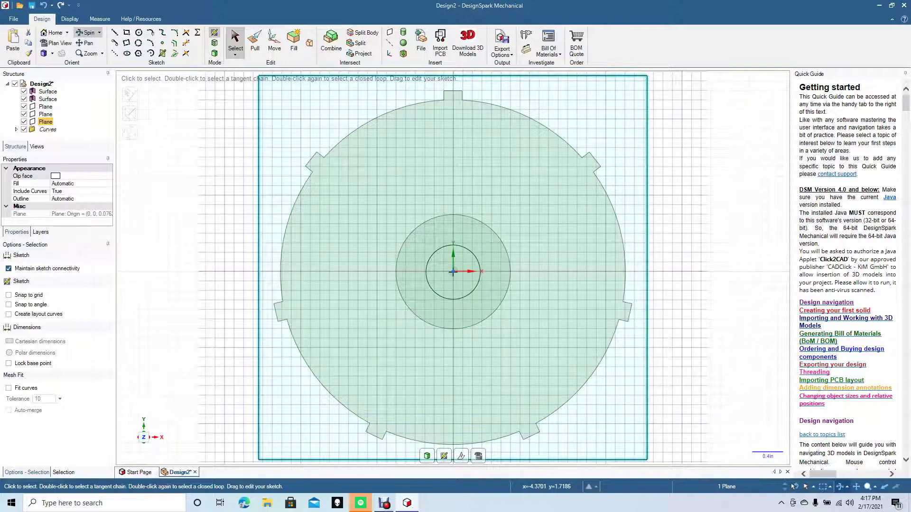
drag(701, 193, 656, 197)
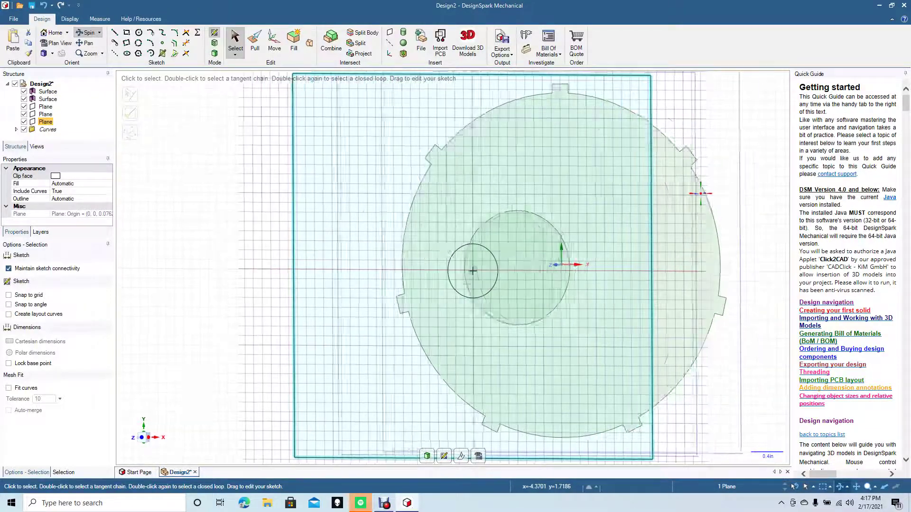
mouse_move(473, 270)
middle_down()
mouse_move(461, 269)
mouse_move(501, 268)
middle_up()
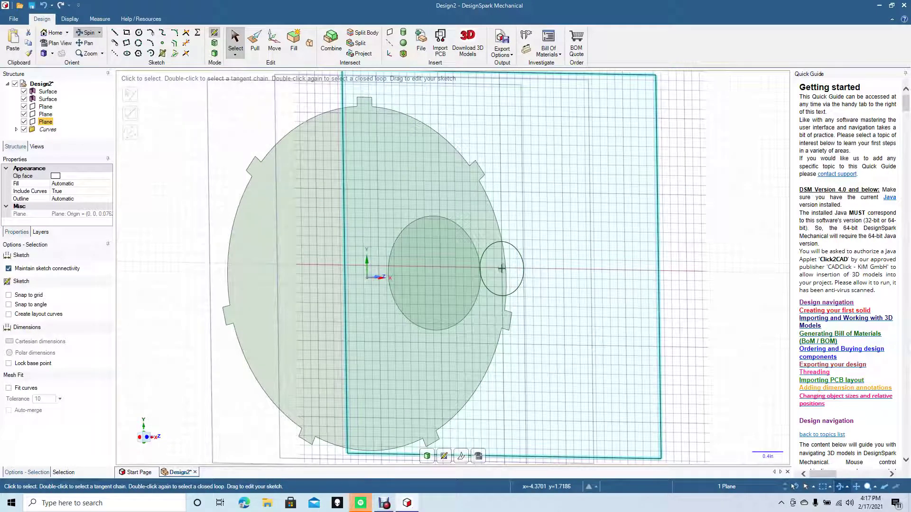
key(d)
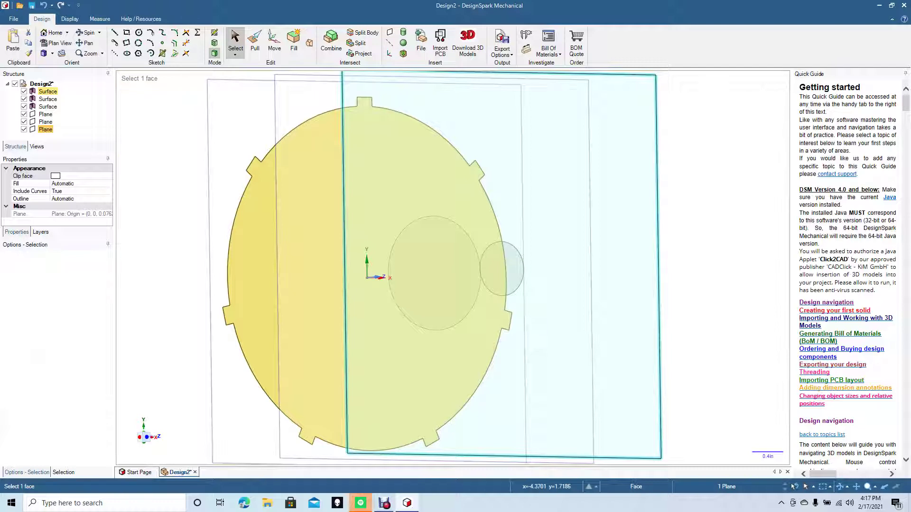
Blend the tabbed base surface, the middle circle and the small upper circle into one solid.
click(48, 91)
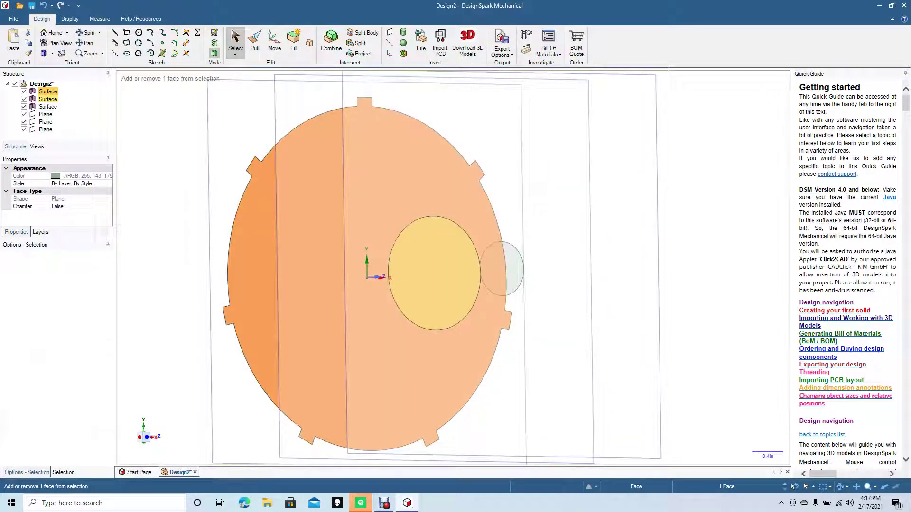
ctrl+click(434, 273)
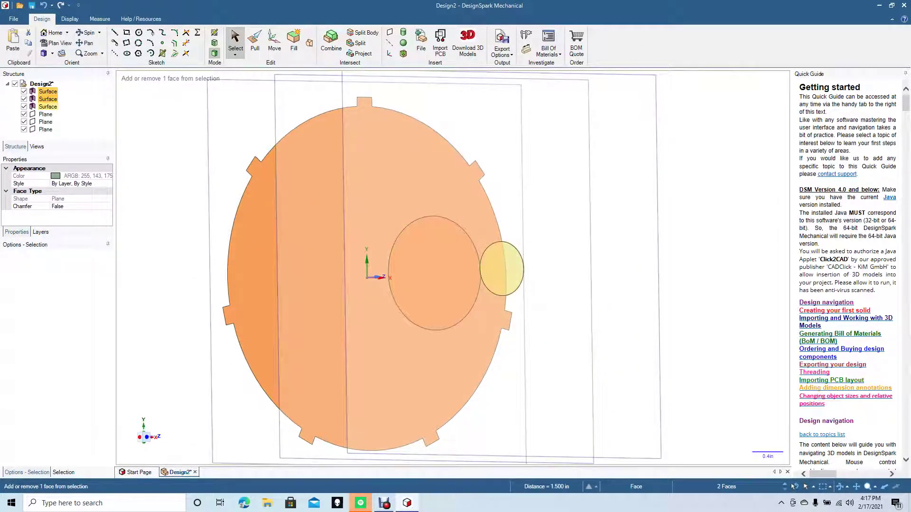
ctrl+click(501, 266)
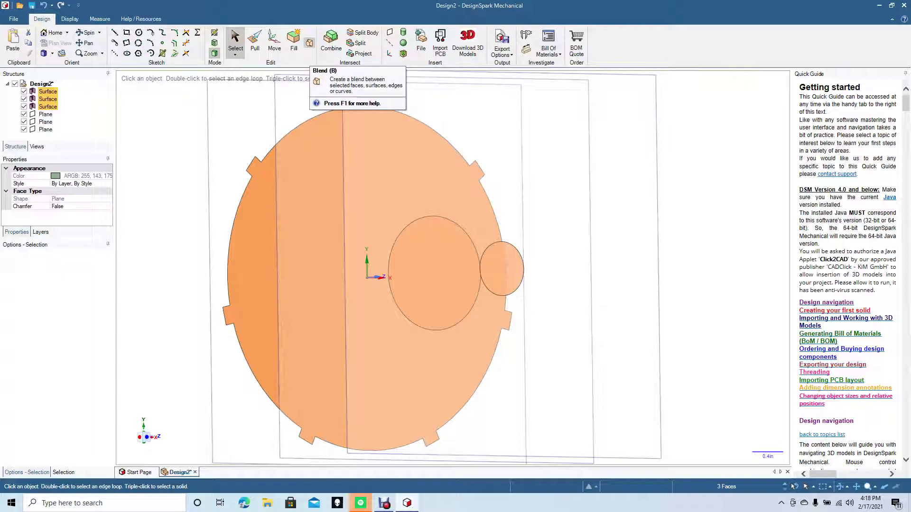
click(309, 43)
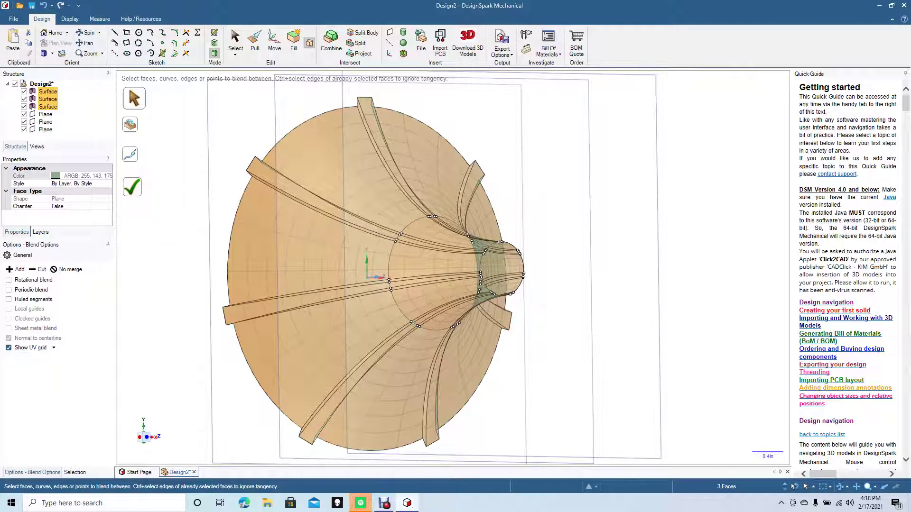
key(Return)
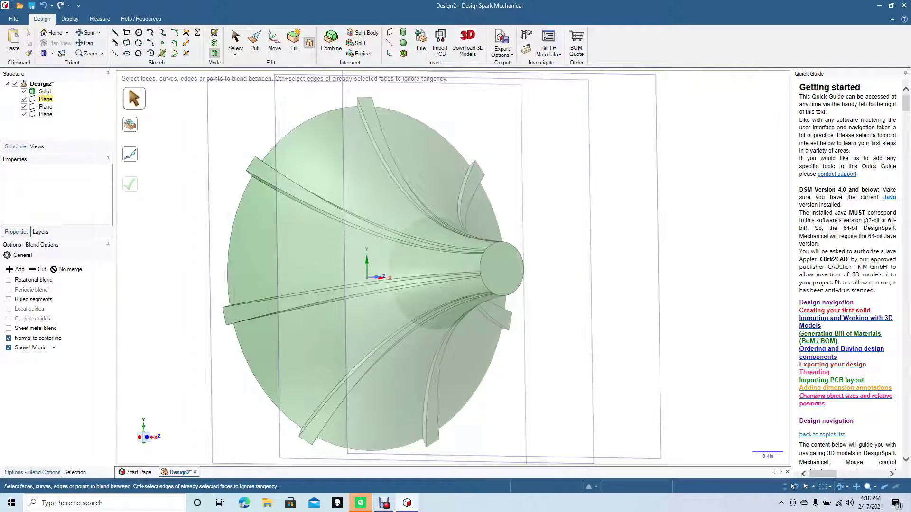
Hide all three construction planes so only the blended solid is displayed.
click(24, 115)
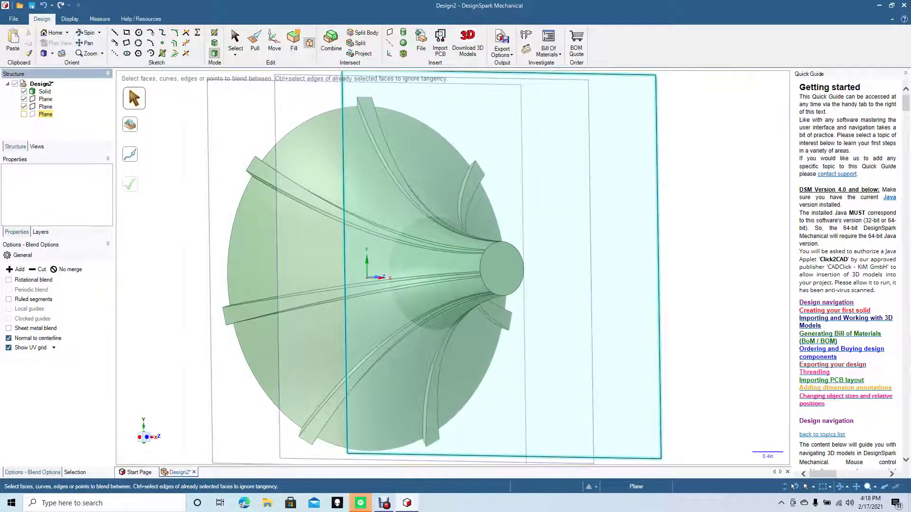
click(23, 107)
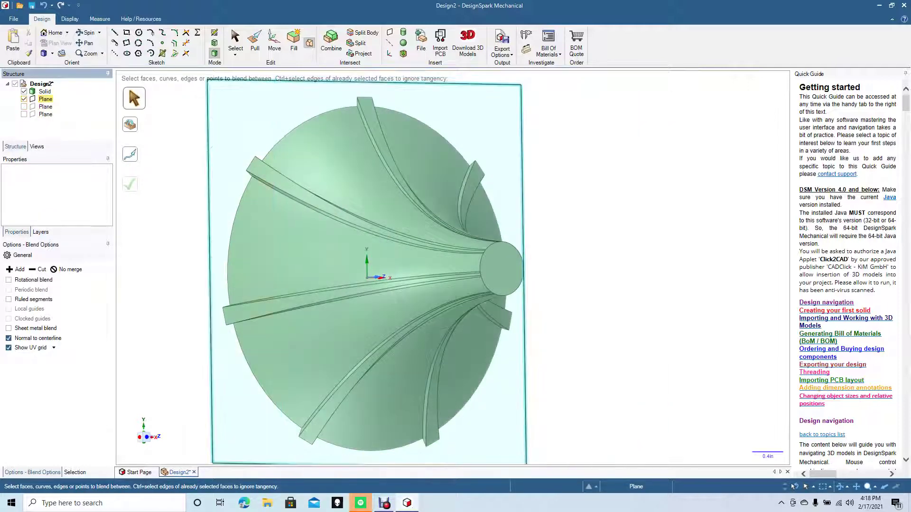
click(24, 99)
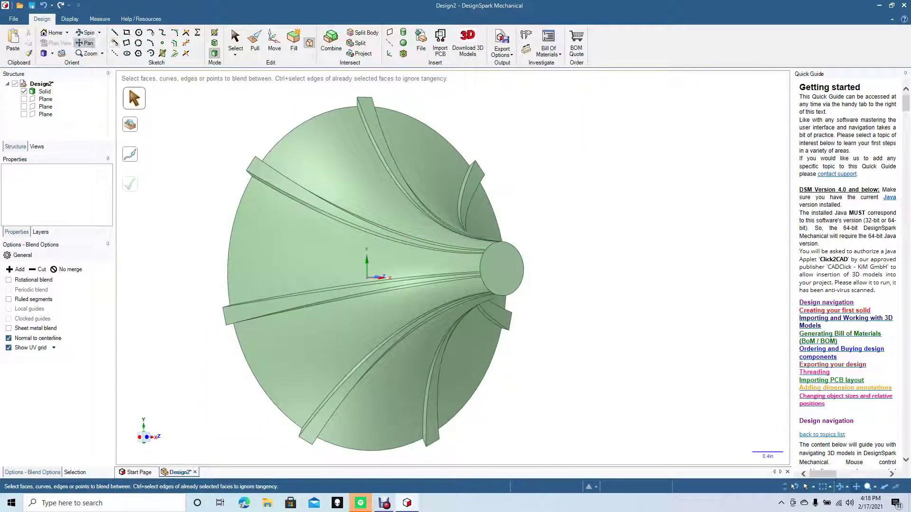
Try to shell the blended solid by removing its tabbed base face, using a 0.125 in wall thickness.
drag(322, 251, 383, 249)
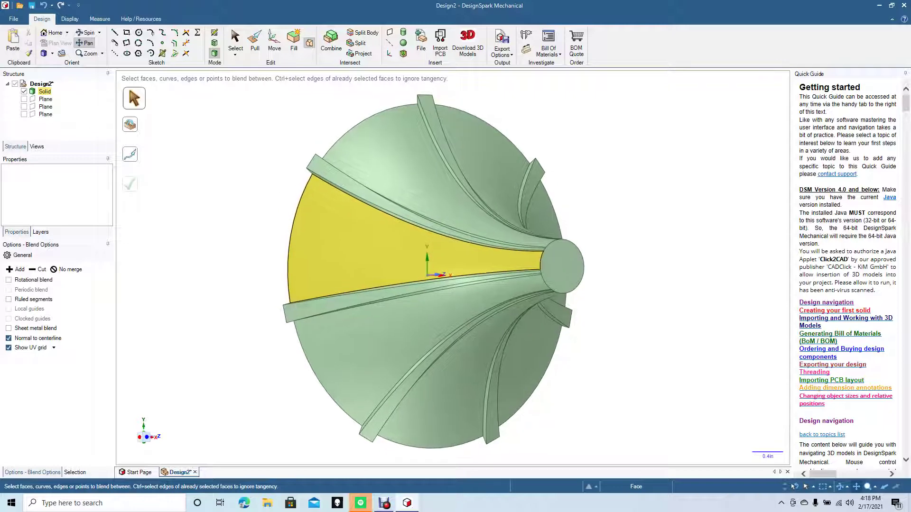
click(86, 32)
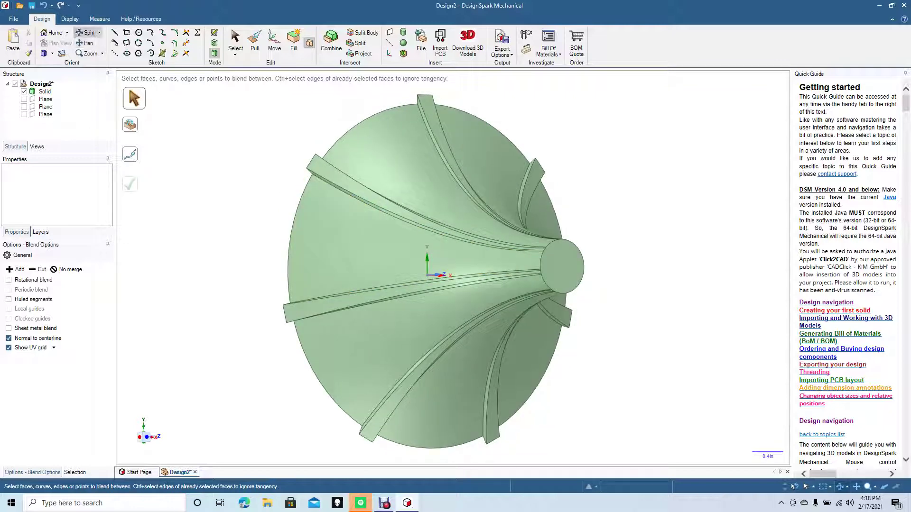
middle_drag(397, 398, 493, 403)
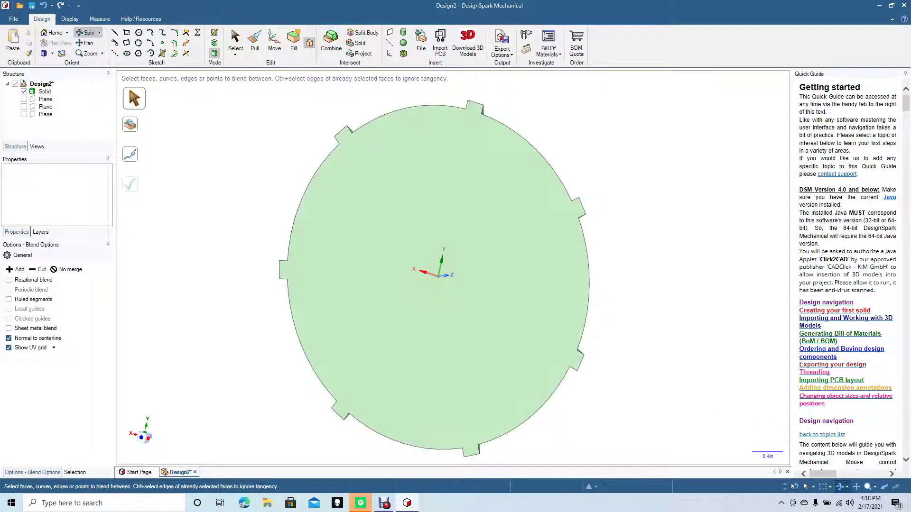
click(403, 53)
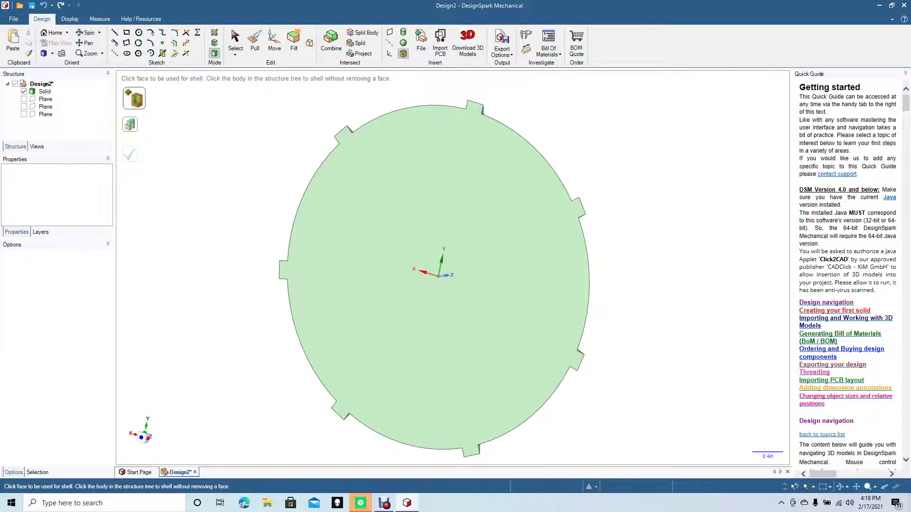
click(437, 274)
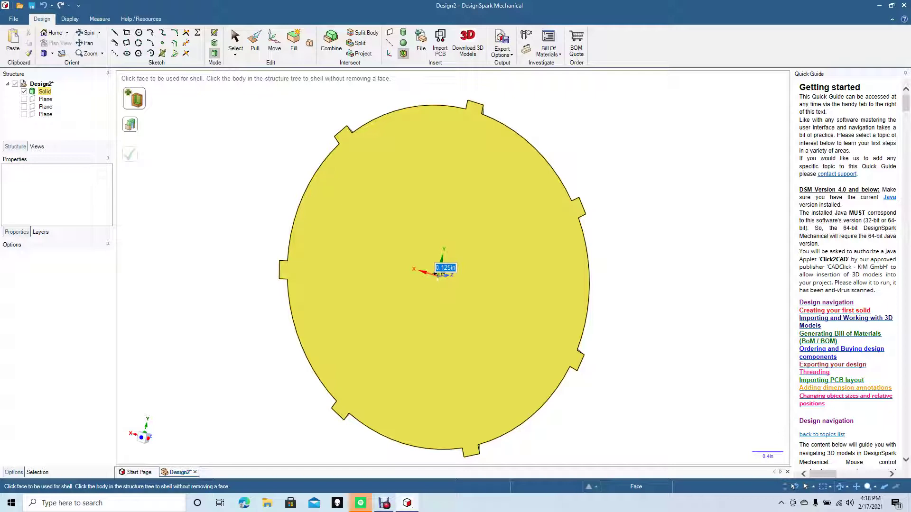
click(435, 275)
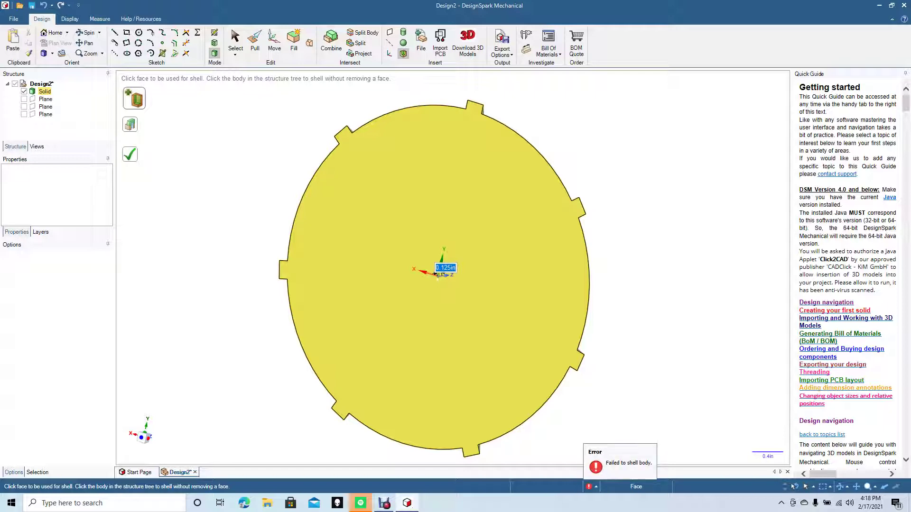
Try to reduce the shell's wall thickness to 0.0625 in and reapply the shell to the tabbed base face.
text(.06)
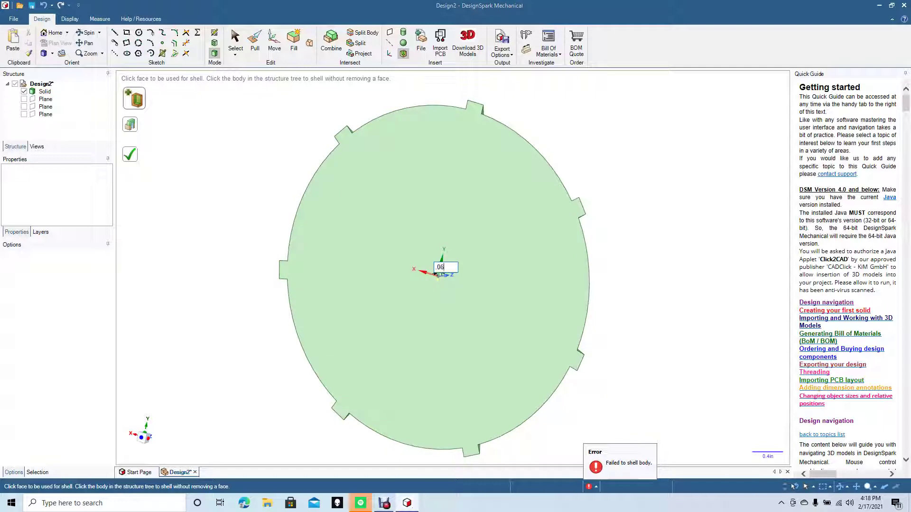
text(25)
key(Return)
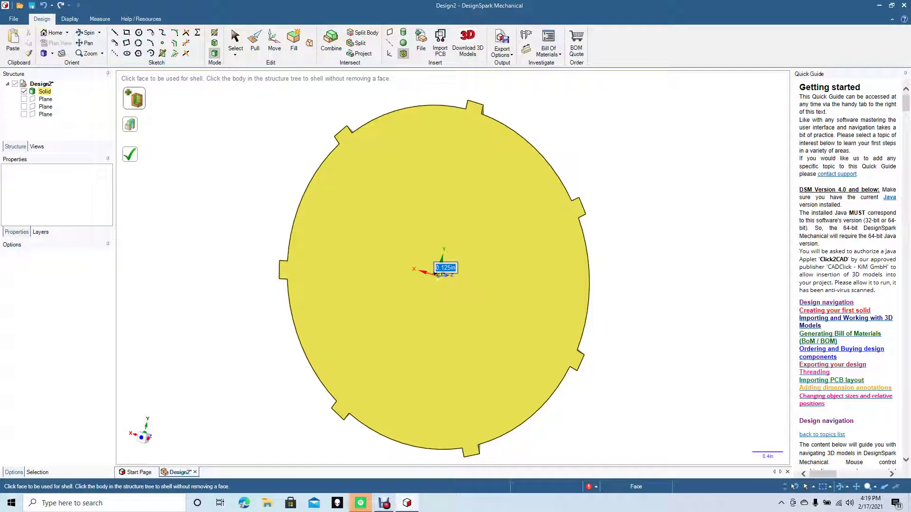
click(437, 274)
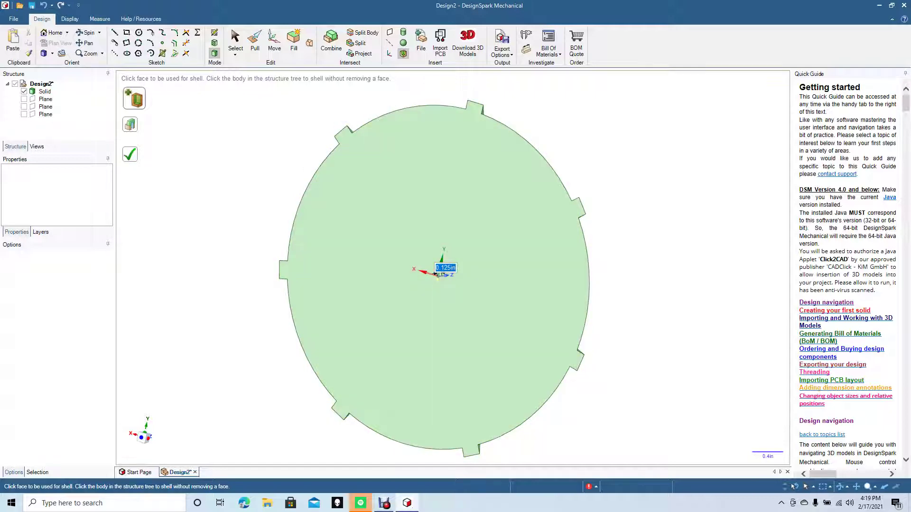
key(Return)
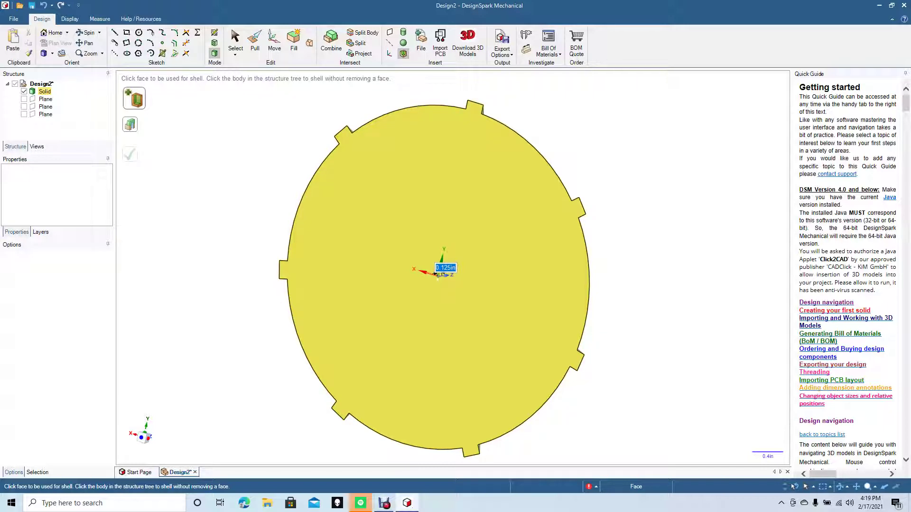
Shell the blended solid open at its tabbed base face with a wall thickness of 0.0625 in.
text(.0)
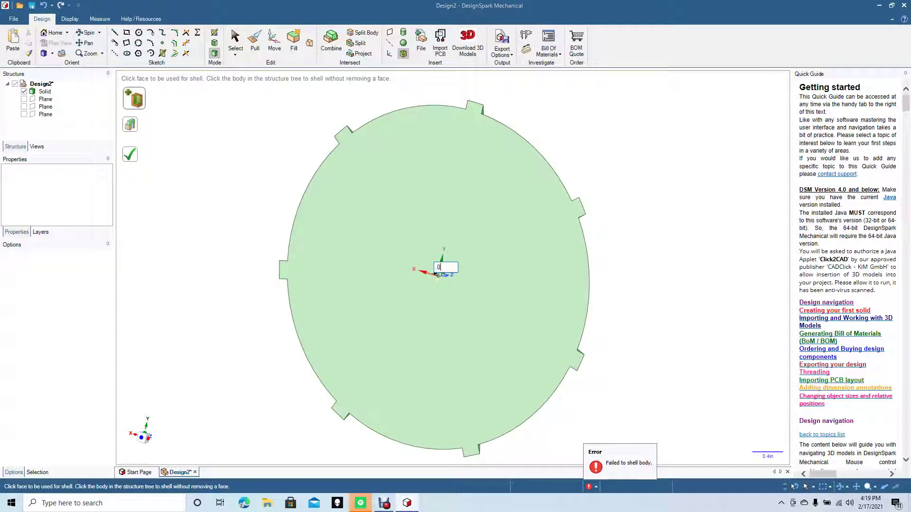
text(625)
key(Return)
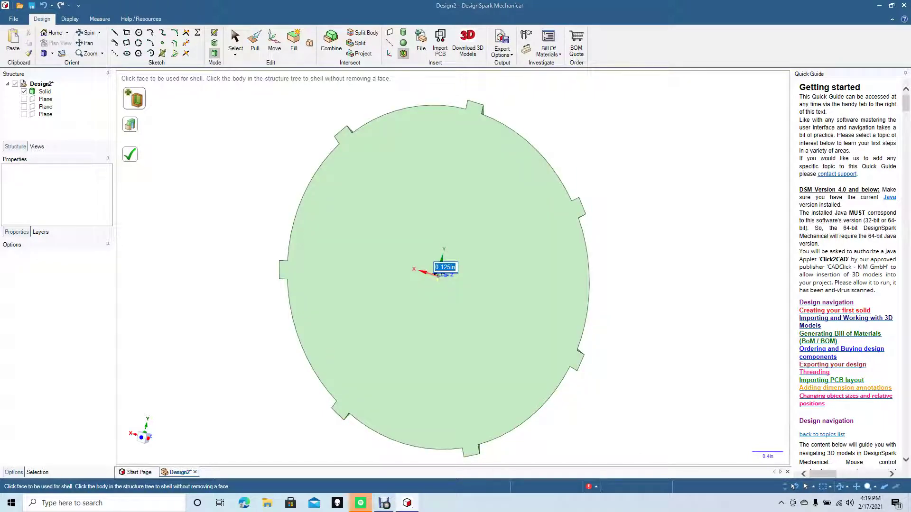
text(.0625)
key(Return)
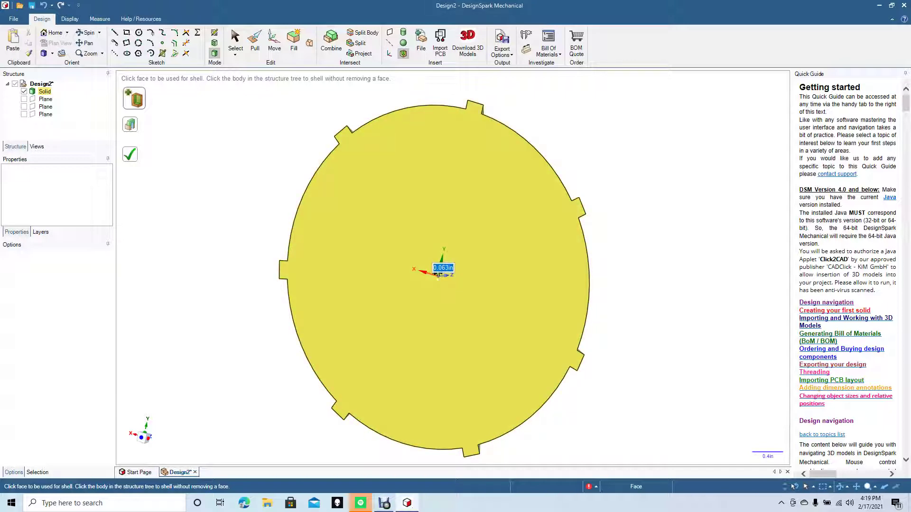
click(436, 274)
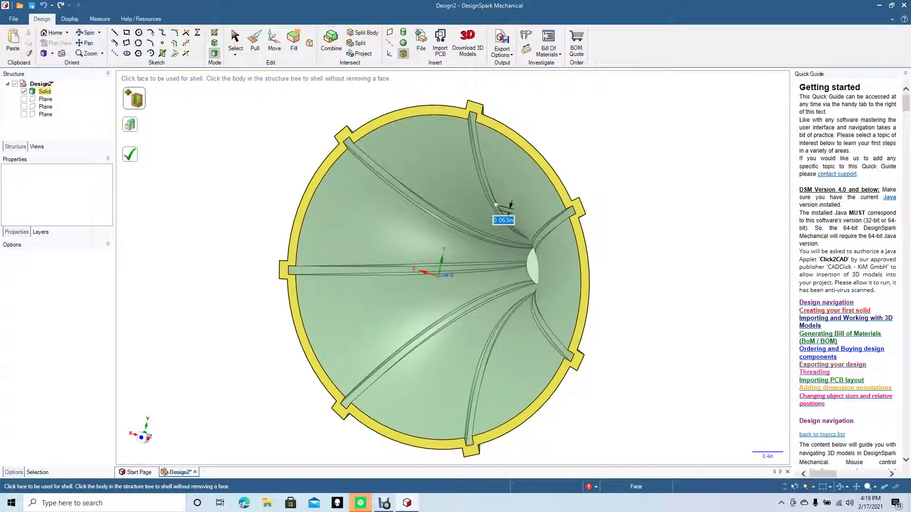
click(235, 41)
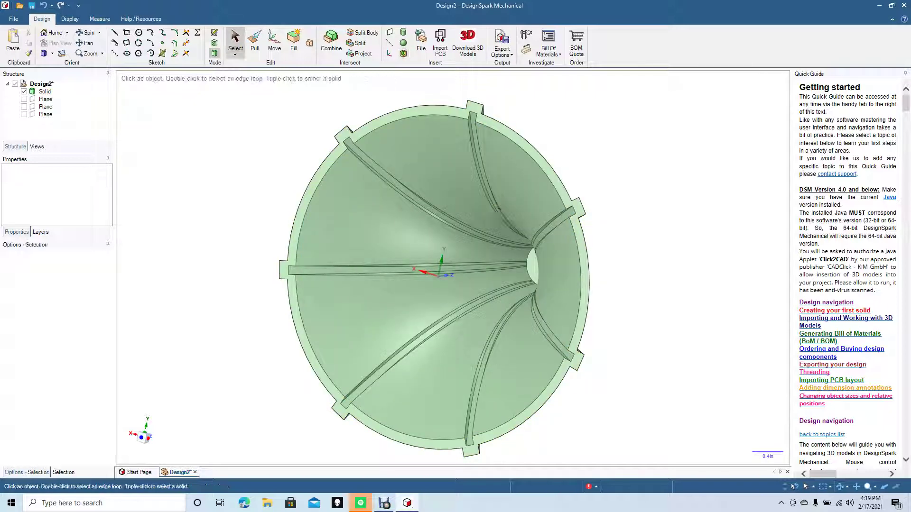
Examine the shelled interior from several angles and orient the model to the Top view.
click(86, 32)
mouse_move(495, 267)
mouse_down()
mouse_move(593, 277)
mouse_move(501, 276)
mouse_up()
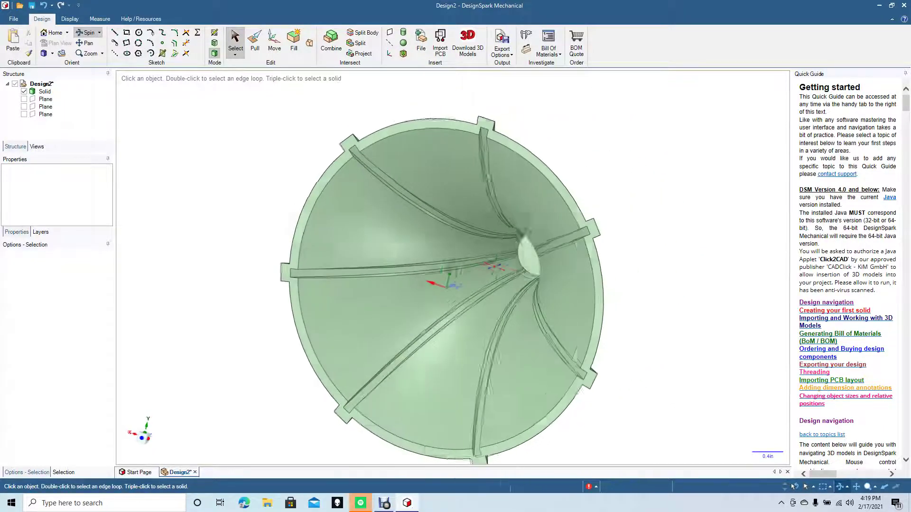
drag(446, 283, 494, 272)
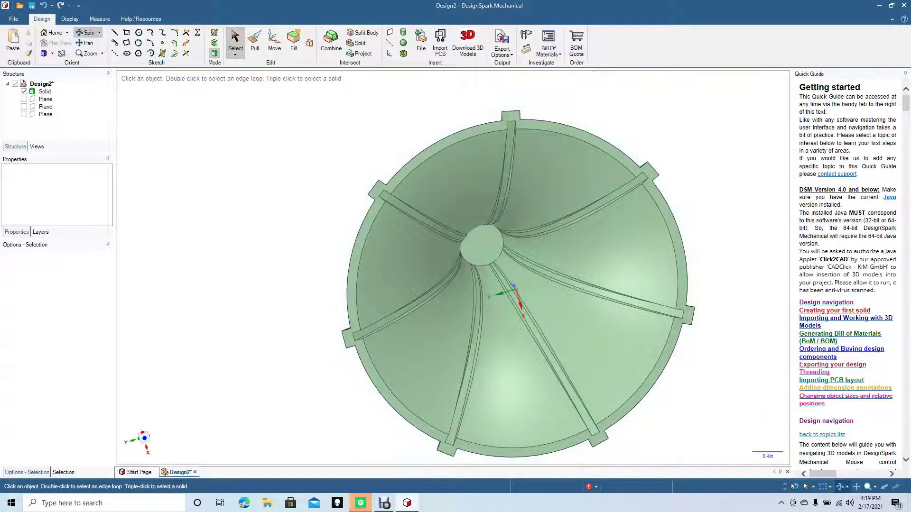
click(52, 53)
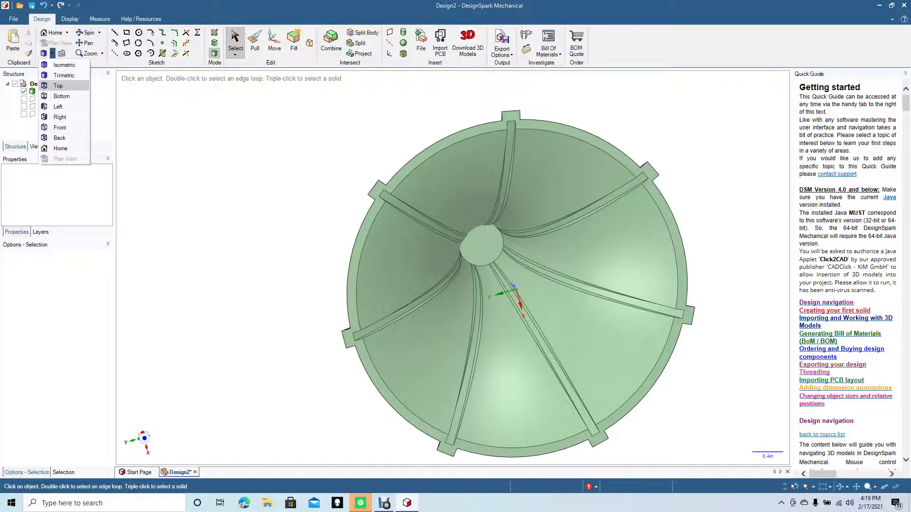
click(58, 85)
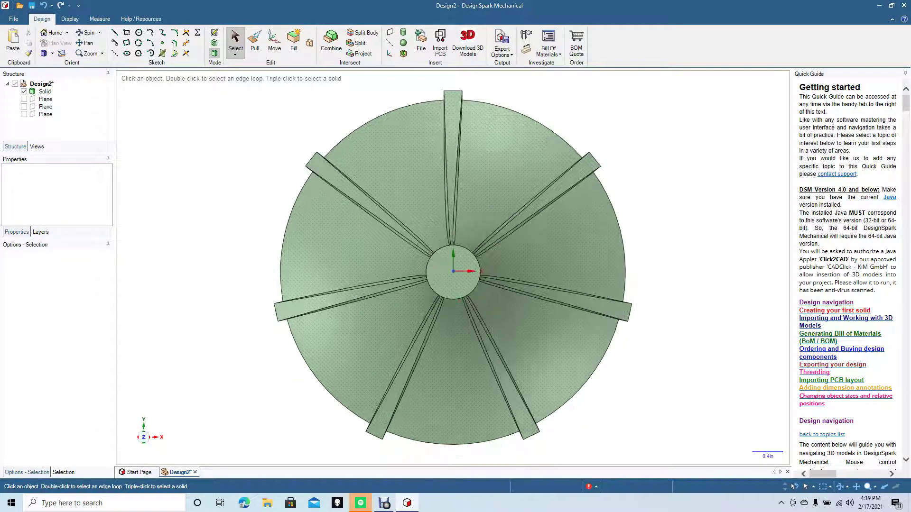